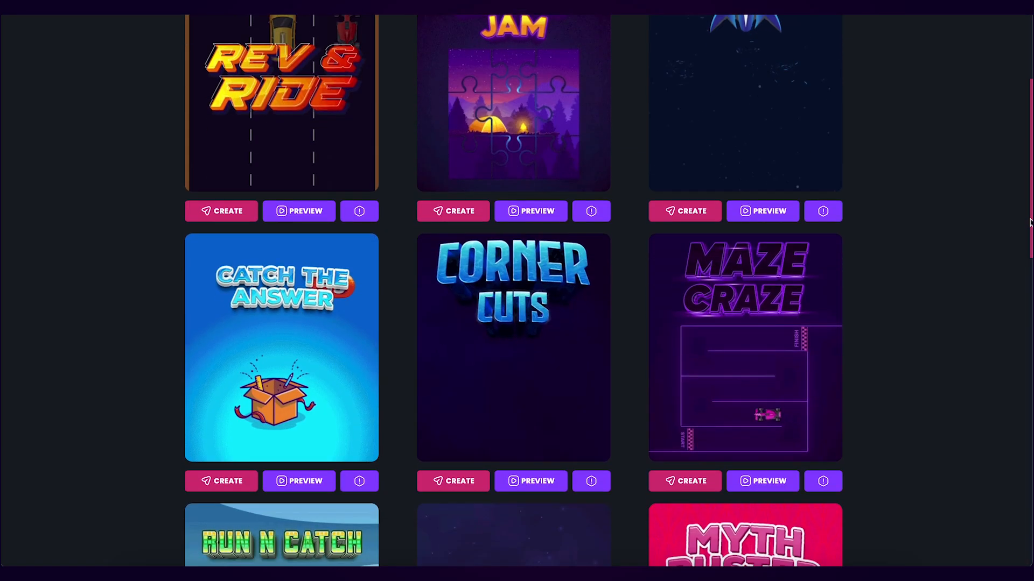
scroll(517, 291, "down", 5)
scroll(518, 291, "down", 3)
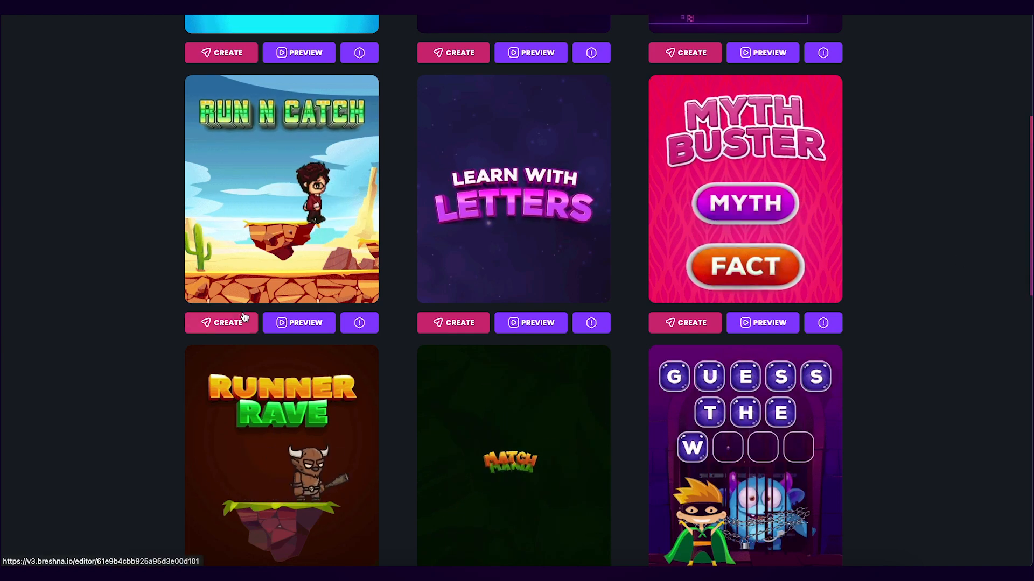
Step: Start editing the Run N Catch template and make the goat the player avatar
left_click(228, 322)
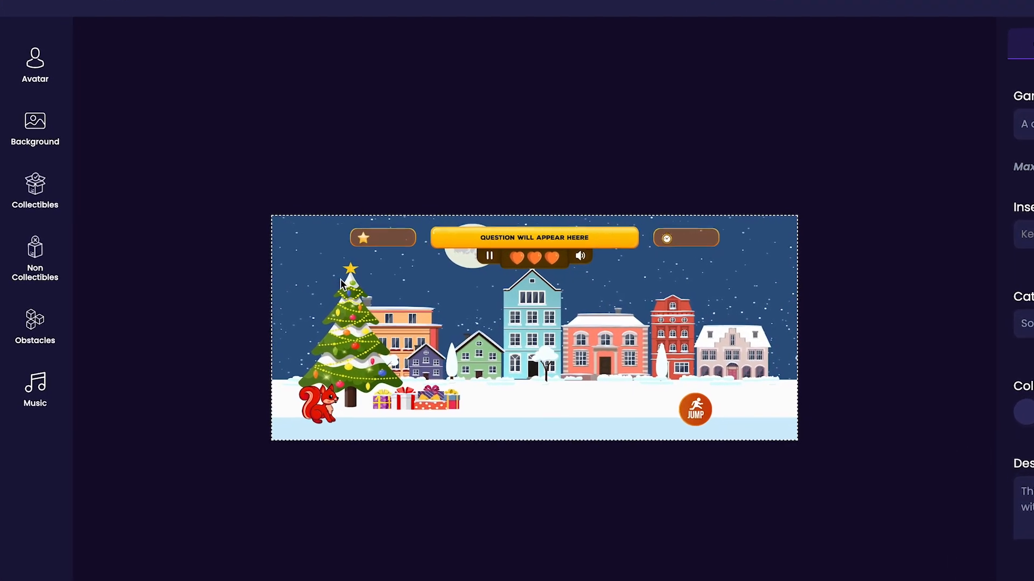
left_click(43, 64)
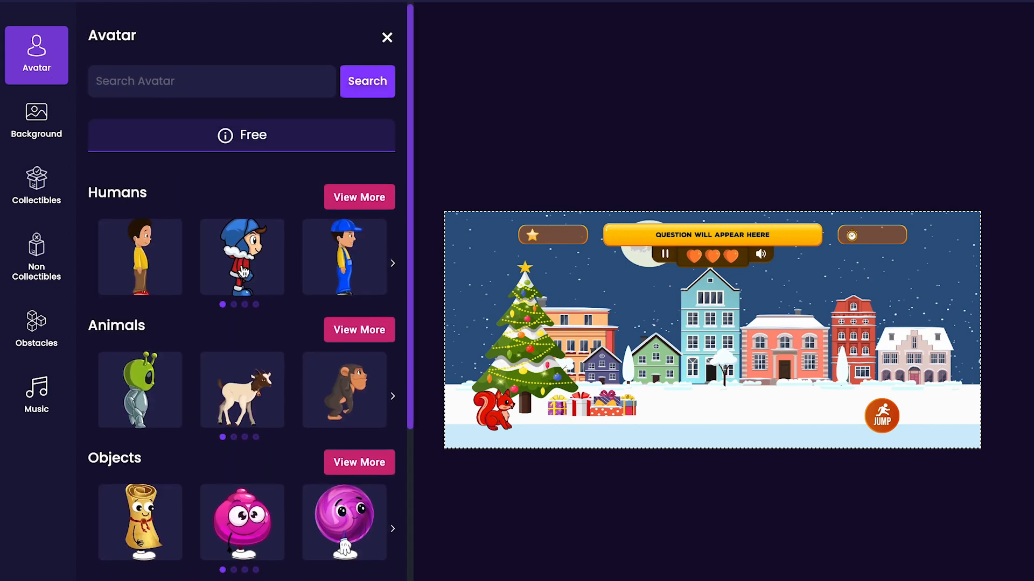
scroll(244, 272, "down", 3)
scroll(244, 272, "down", 2)
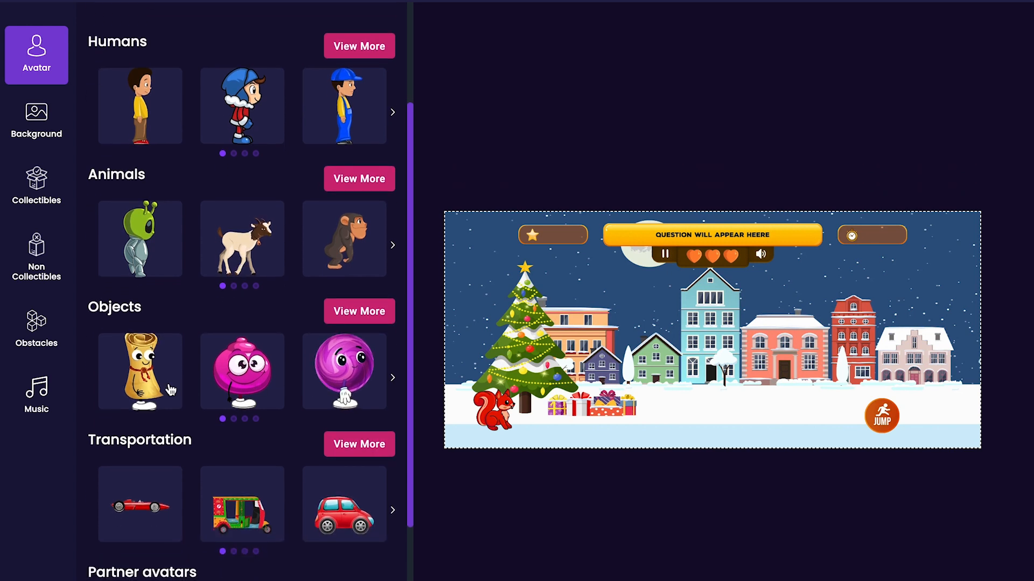
left_click(251, 259)
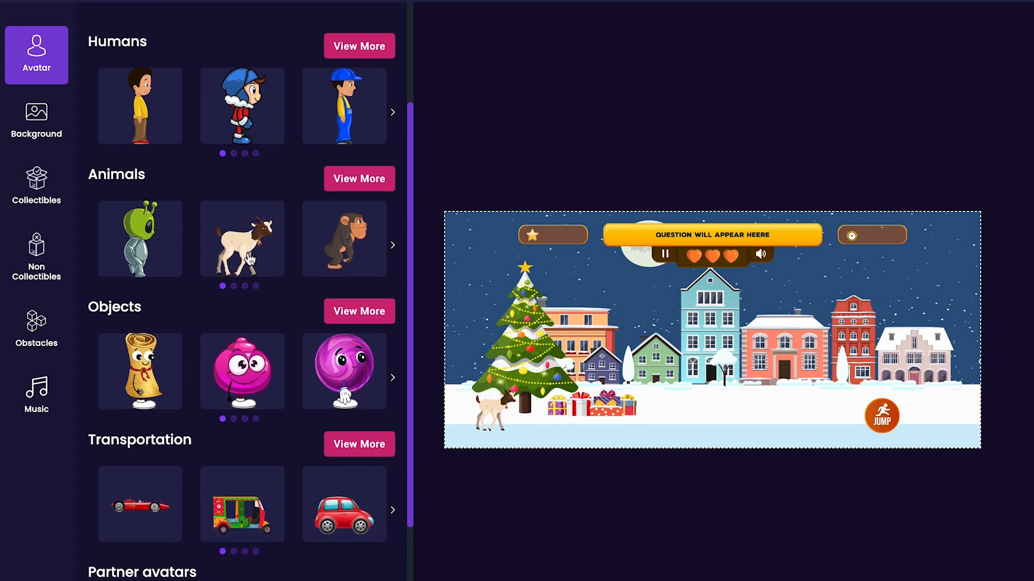
Step: Set the jungle rocks scene as the game background instead of the snowy town
left_click(36, 134)
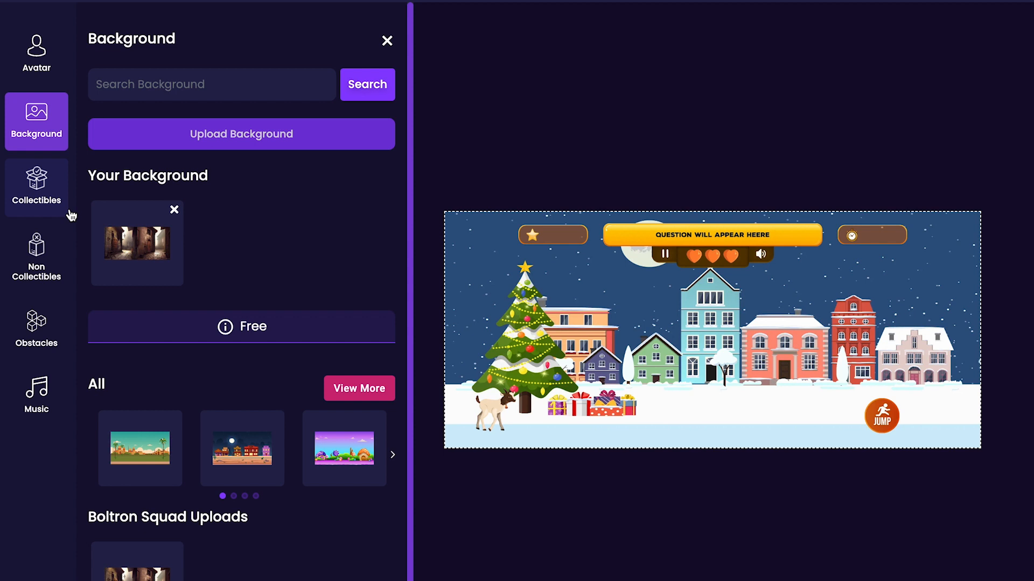
left_click(349, 392)
scroll(347, 394, "down", 3)
scroll(346, 393, "down", 3)
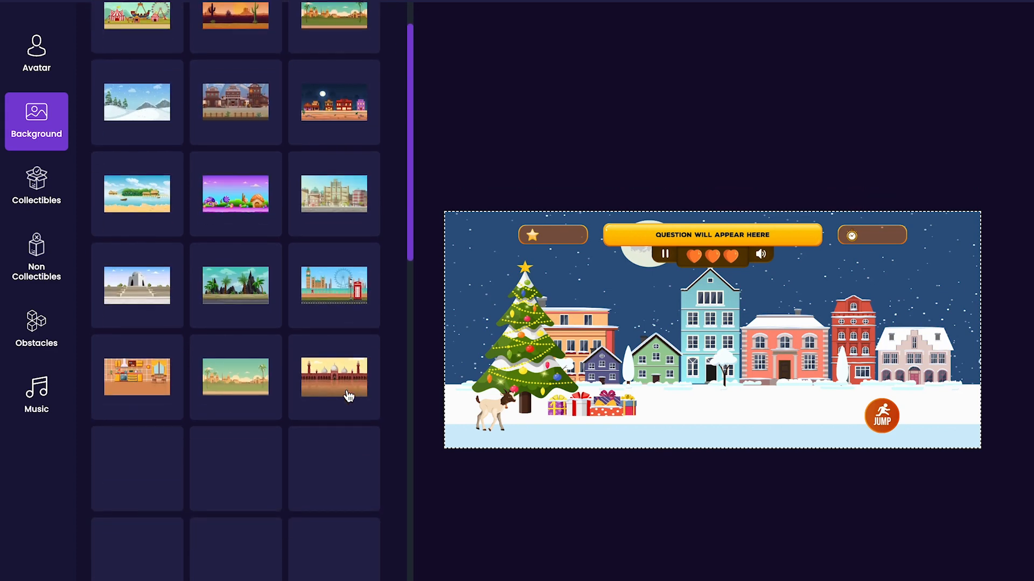
scroll(347, 394, "down", 3)
scroll(347, 394, "down", 2)
scroll(347, 394, "down", 3)
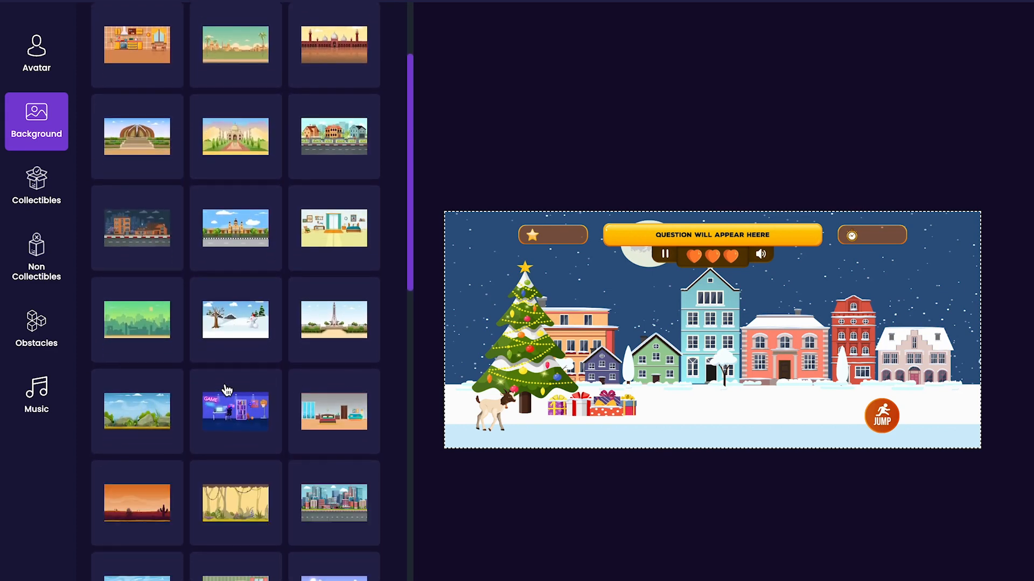
left_click(136, 407)
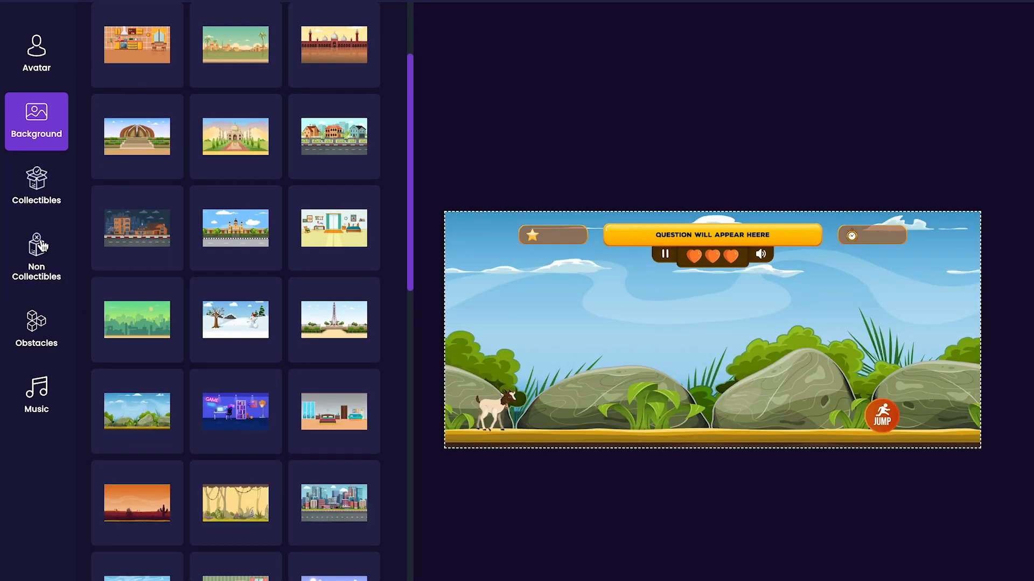
Step: Browse the obstacle choices to the page that includes the bomb
left_click(49, 325)
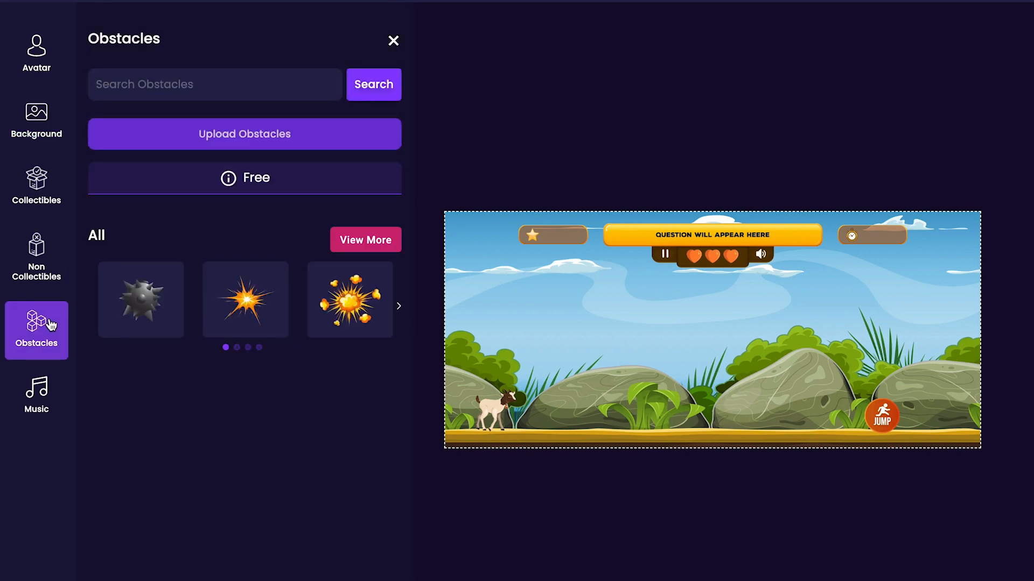
left_click(400, 308)
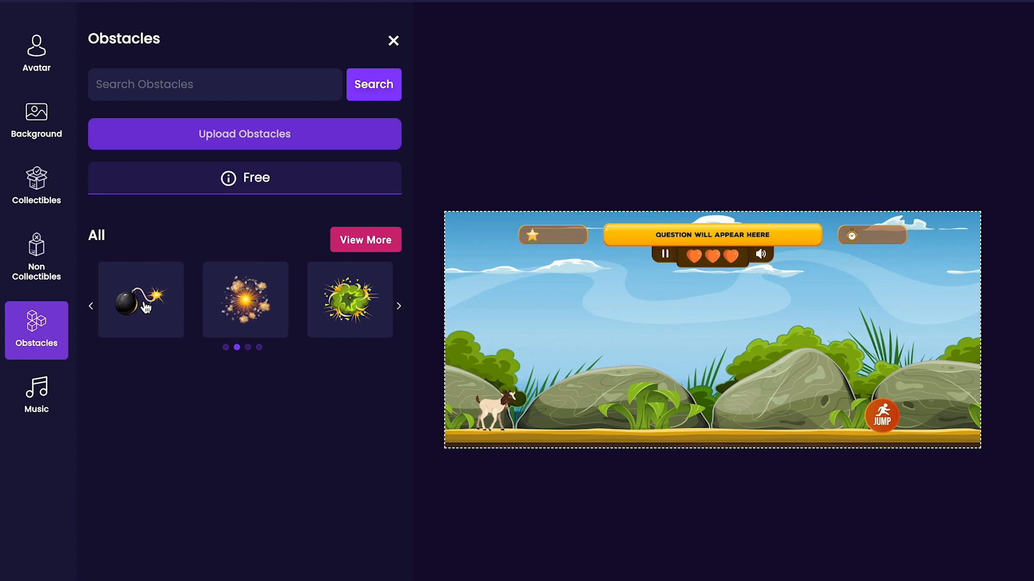
Step: Browse the collectible item choices to the Food fruit options
left_click(42, 215)
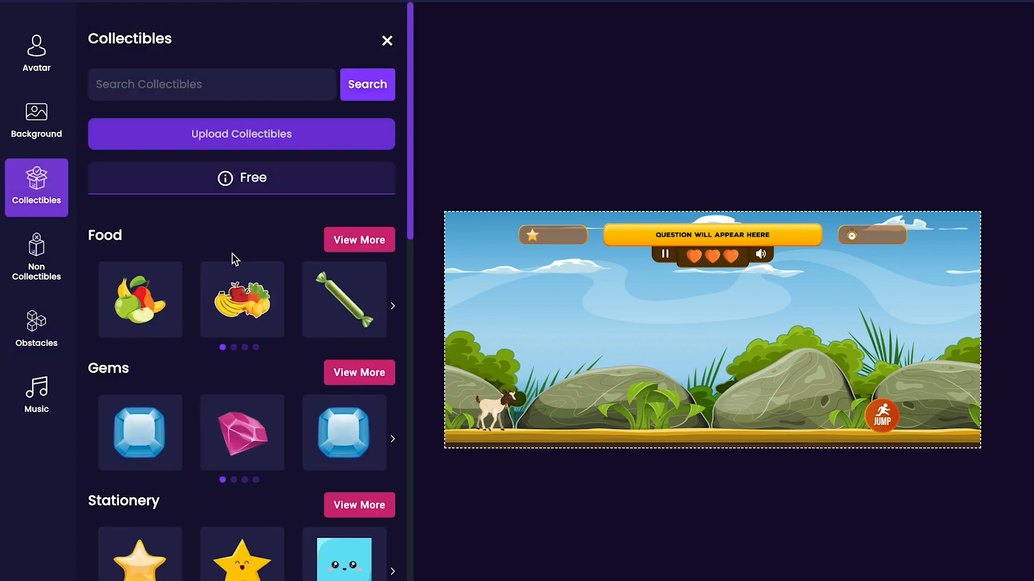
scroll(232, 254, "down", 2)
scroll(232, 252, "down", 1)
scroll(232, 253, "down", 2)
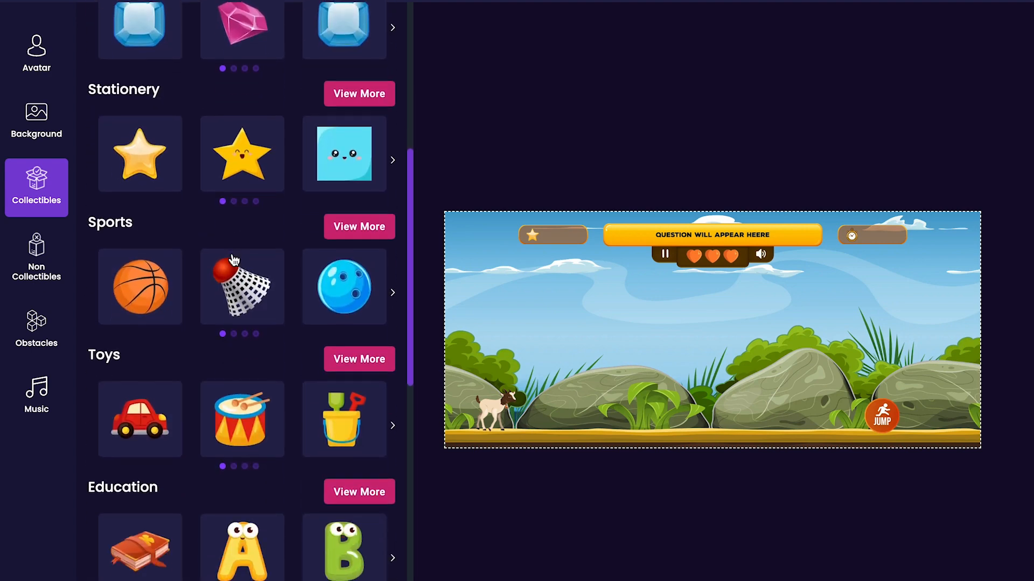
scroll(233, 257, "down", 2)
scroll(232, 258, "down", 1)
scroll(234, 259, "down", 1)
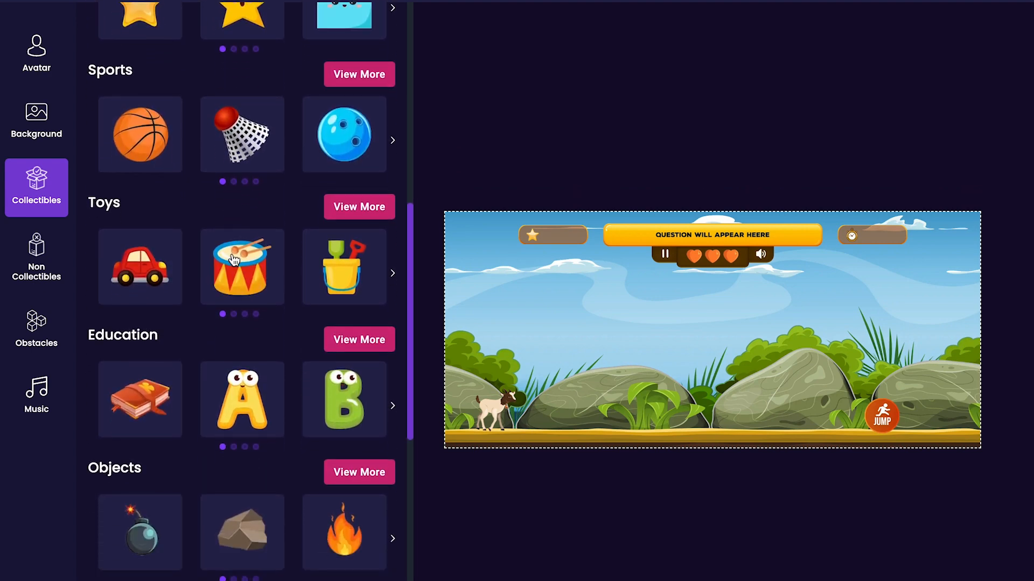
scroll(233, 259, "down", 3)
scroll(234, 259, "down", 2)
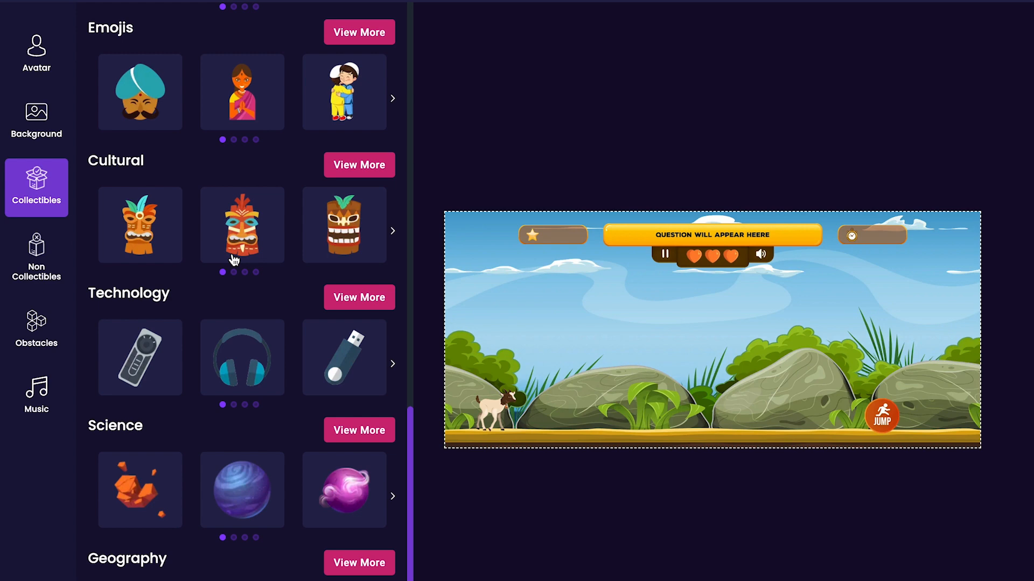
scroll(234, 259, "up", 5)
scroll(233, 259, "up", 5)
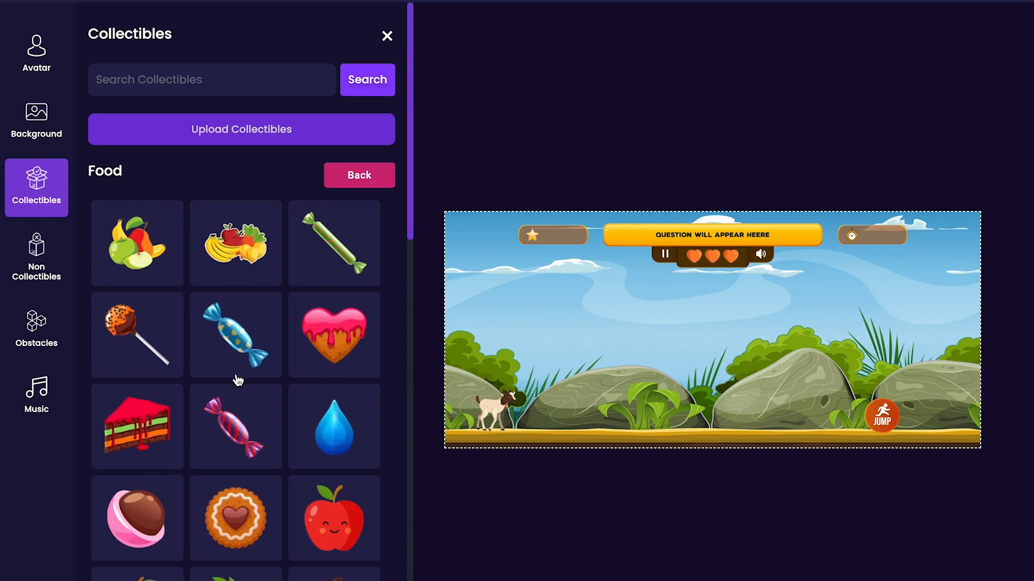
scroll(233, 323, "down", 3)
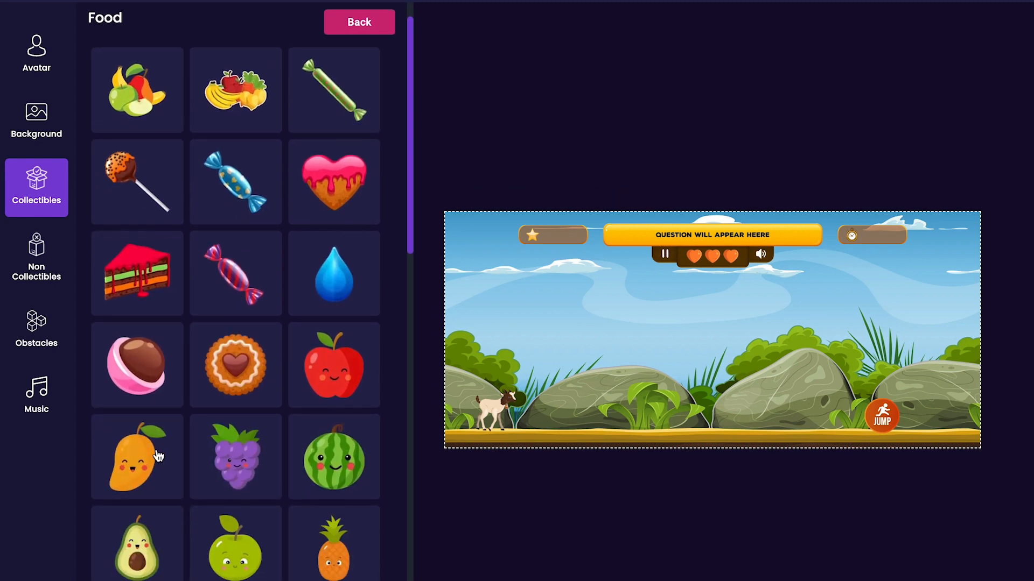
Step: Search the non-collectible items for 'Arrow' and view the results
left_click(39, 268)
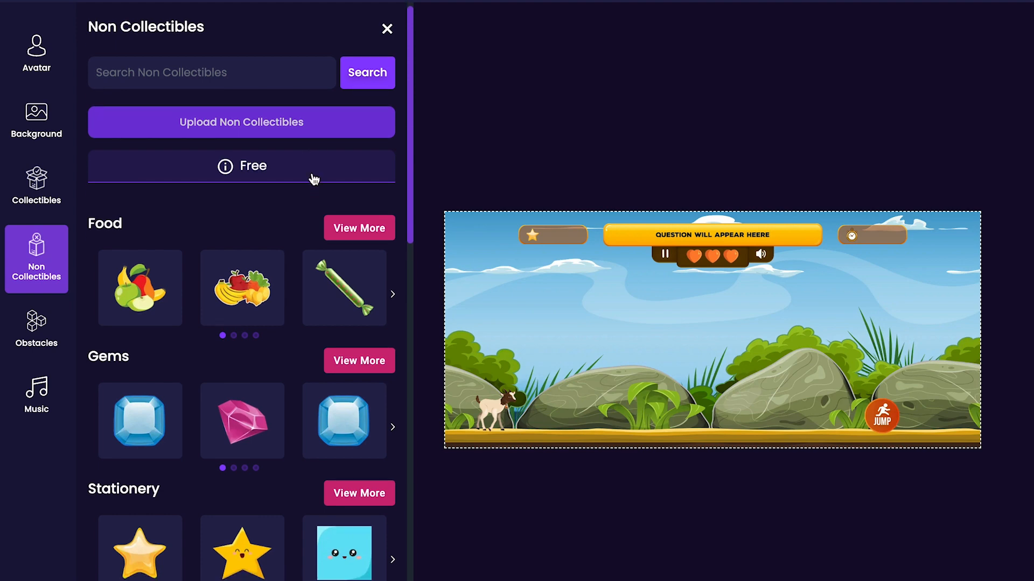
scroll(315, 178, "down", 3)
scroll(315, 179, "down", 3)
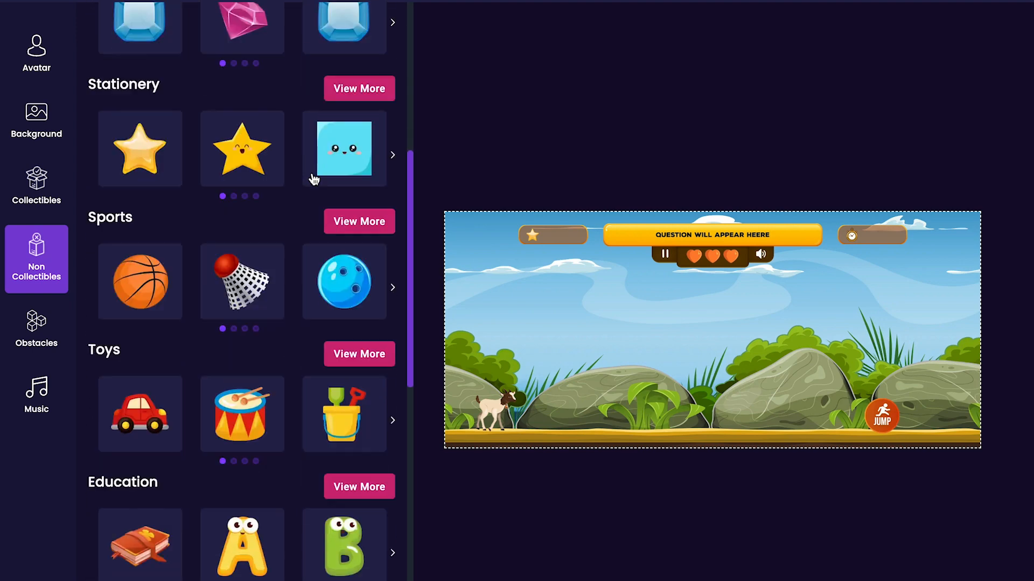
scroll(315, 179, "down", 2)
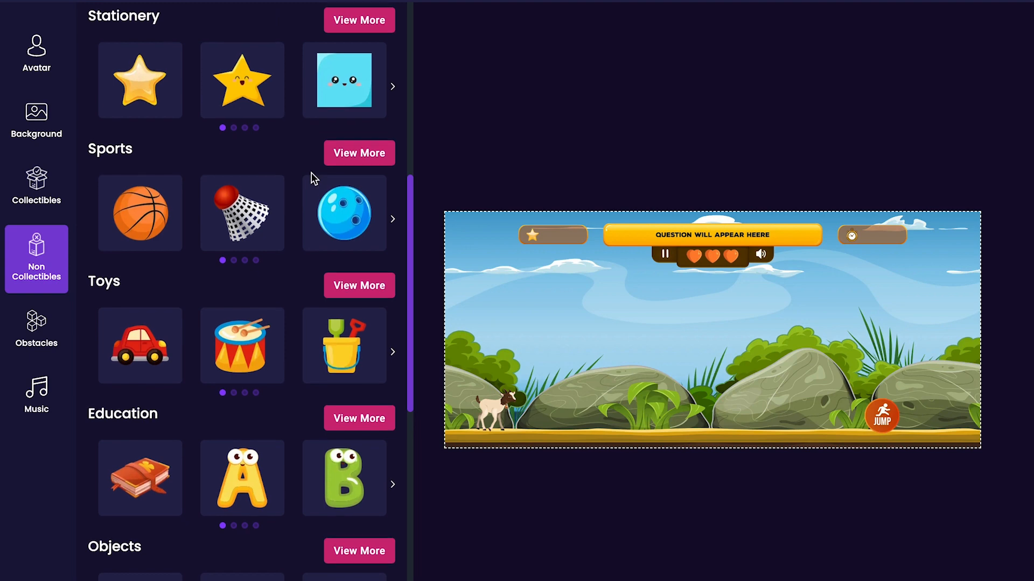
scroll(311, 172, "up", 5)
scroll(311, 172, "up", 3)
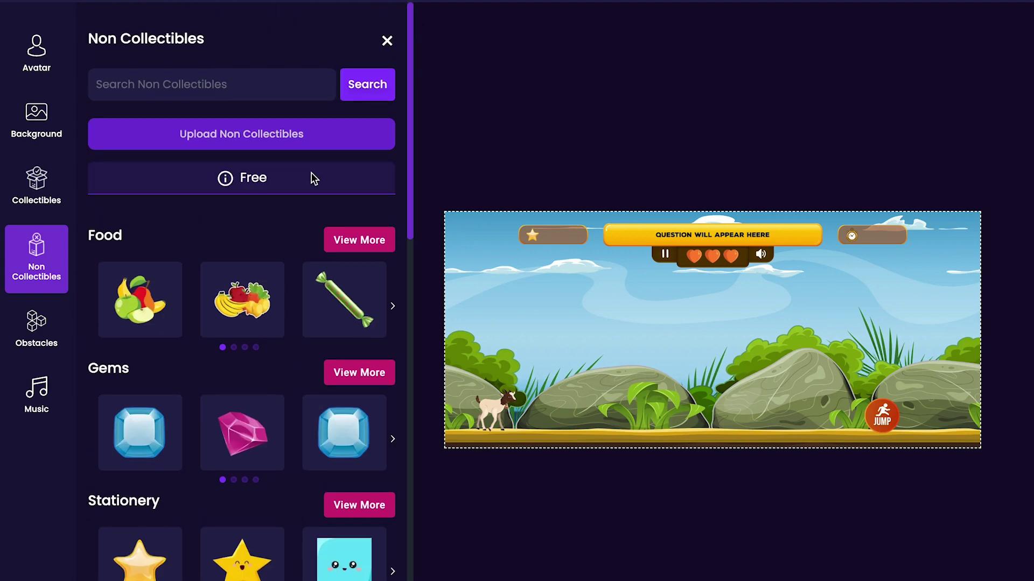
left_click(274, 96)
type("Arro")
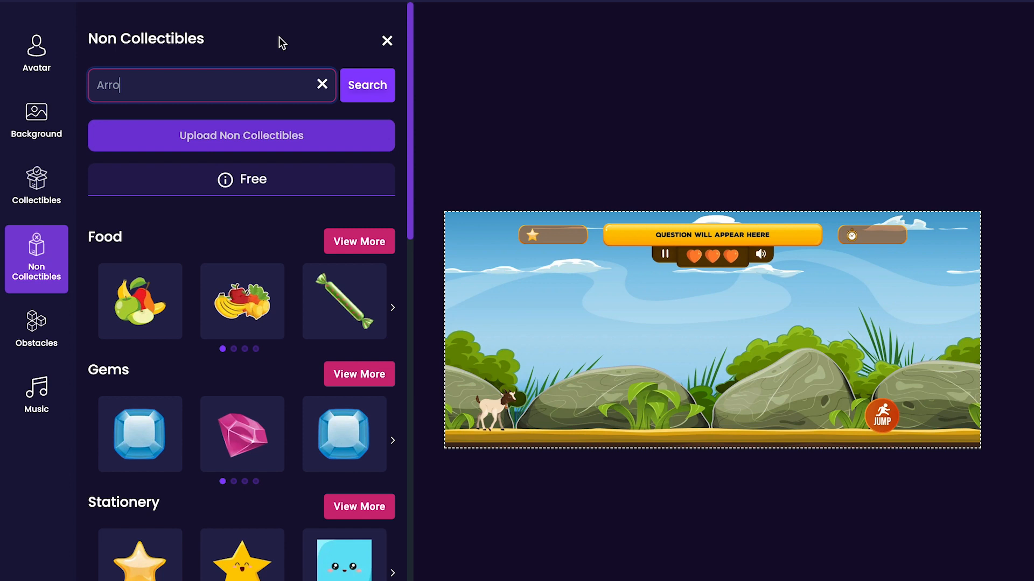
type("w")
key("Return")
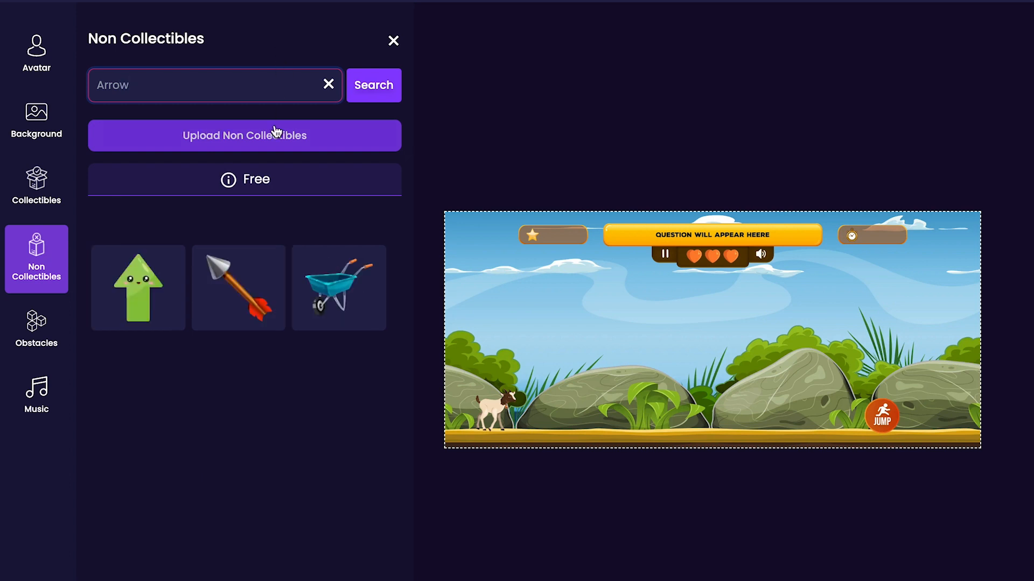
left_click(241, 283)
Step: Preview SIMPLICITY, then pick ROTATE as the game's music and close the library
left_click(14, 392)
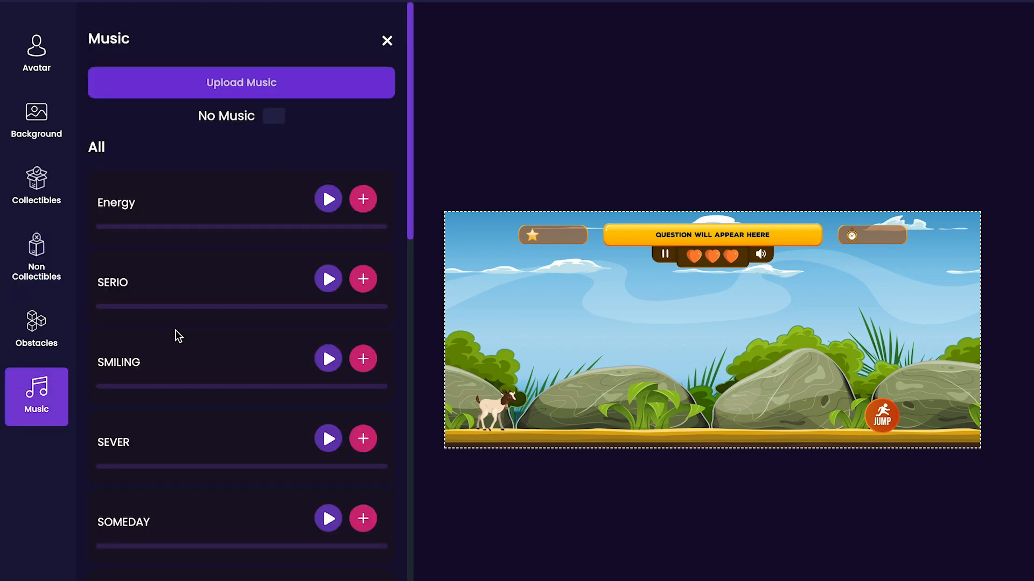
scroll(178, 335, "down", 3)
scroll(178, 335, "down", 3)
scroll(179, 335, "down", 4)
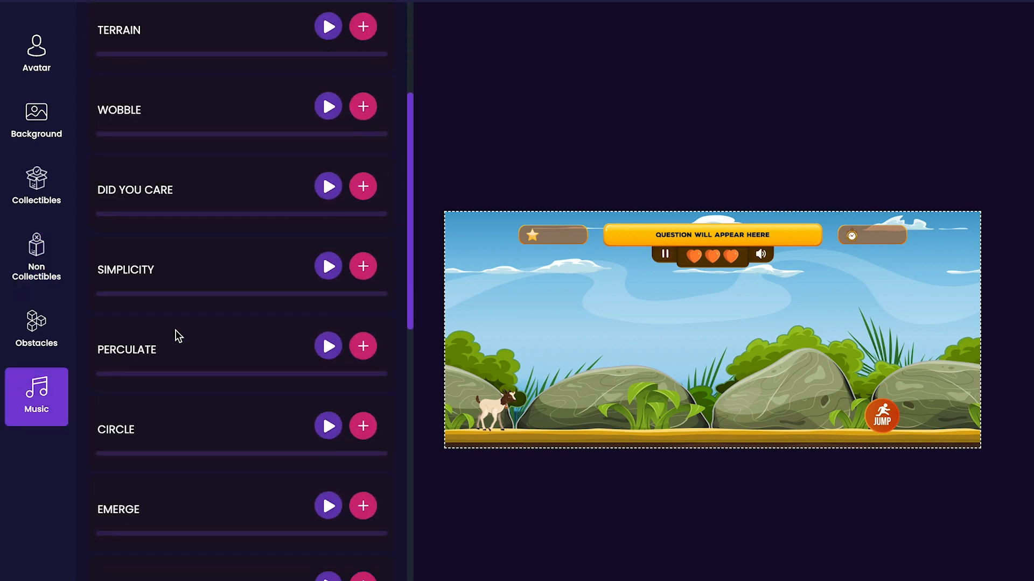
left_click(328, 267)
left_click(328, 267)
scroll(287, 303, "down", 1)
scroll(287, 303, "down", 3)
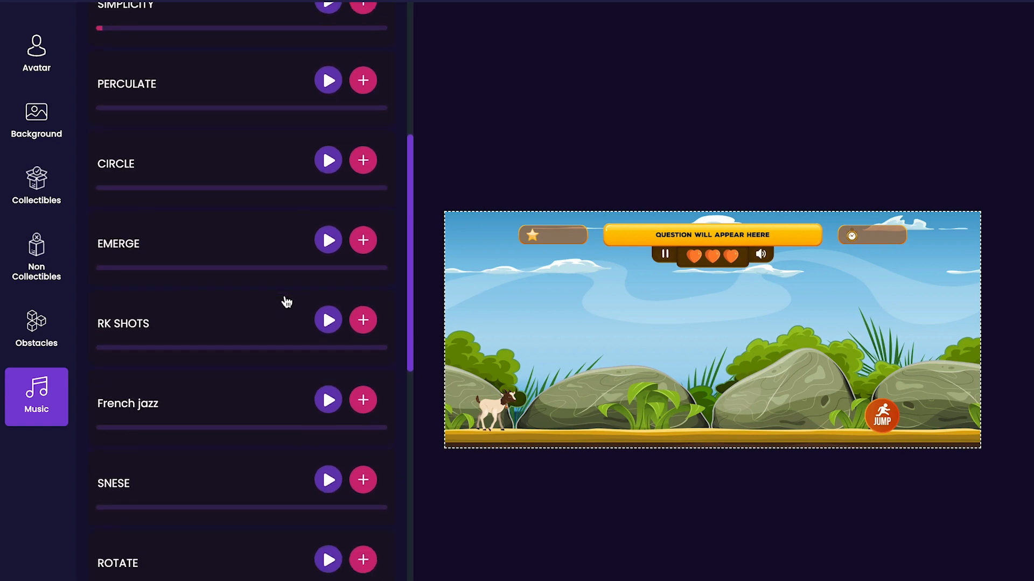
scroll(285, 300, "down", 3)
scroll(285, 301, "down", 3)
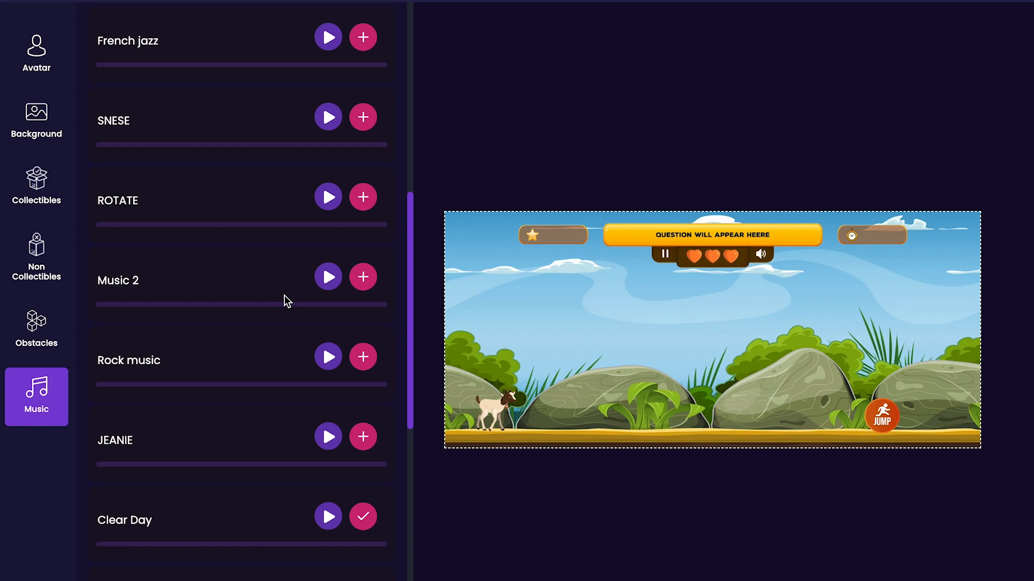
scroll(284, 301, "down", 3)
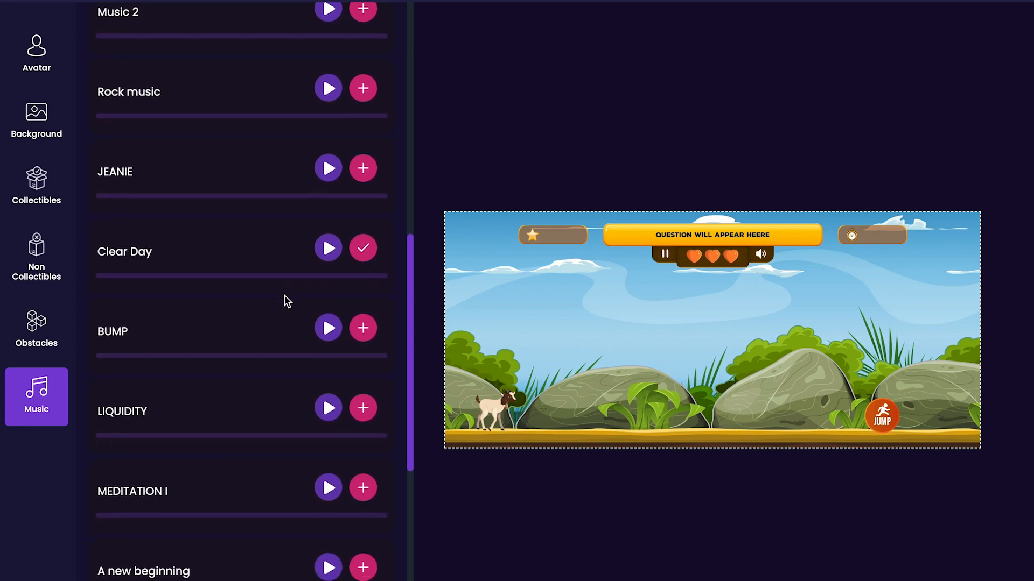
scroll(284, 301, "down", 4)
scroll(284, 301, "up", 7)
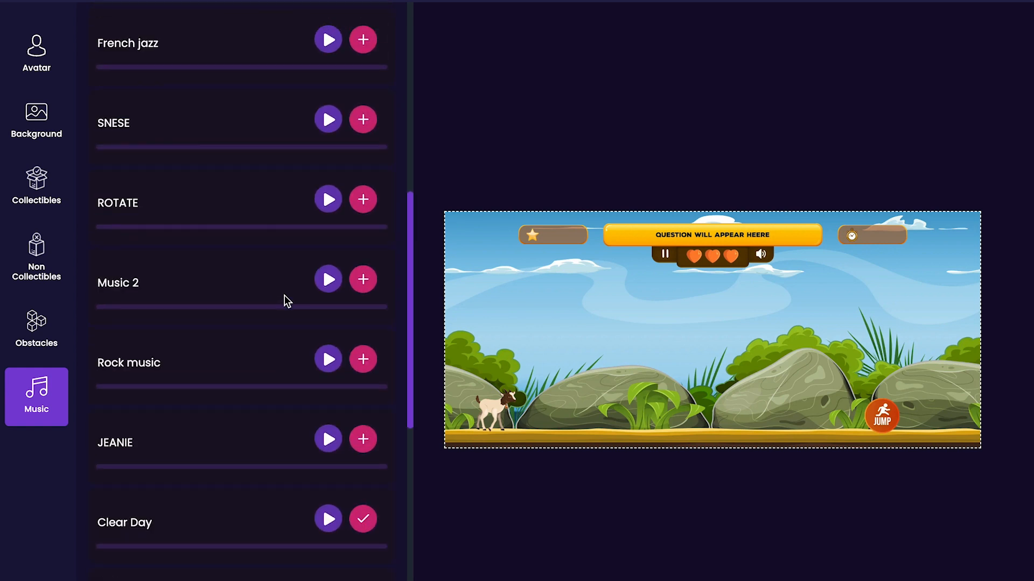
left_click(362, 200)
scroll(403, 161, "up", 5)
left_click(387, 42)
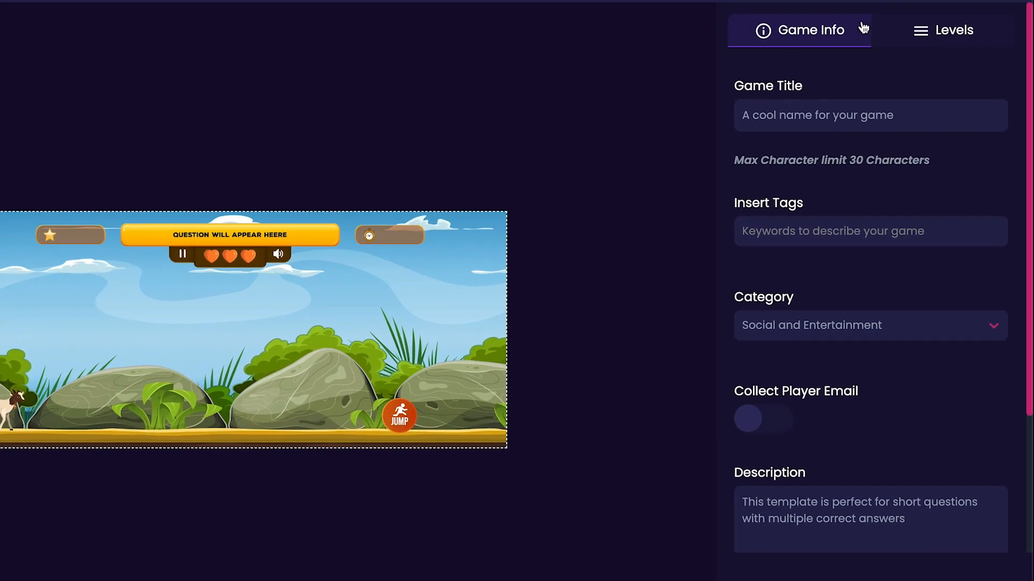
Step: Set the game title to 'Catch fruits and veggies!'
left_click(877, 112)
left_click(874, 239)
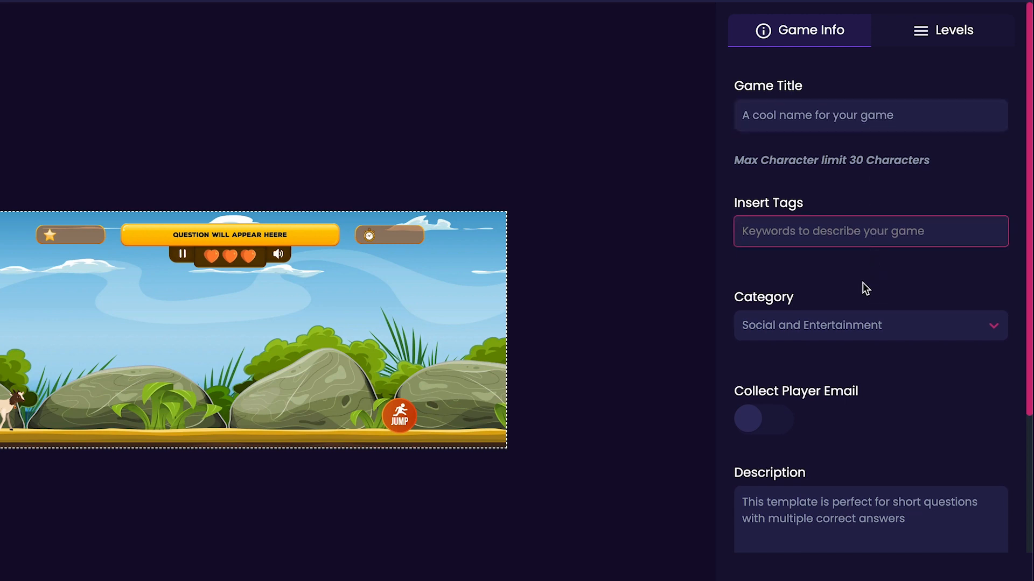
left_click(862, 323)
left_click(857, 502)
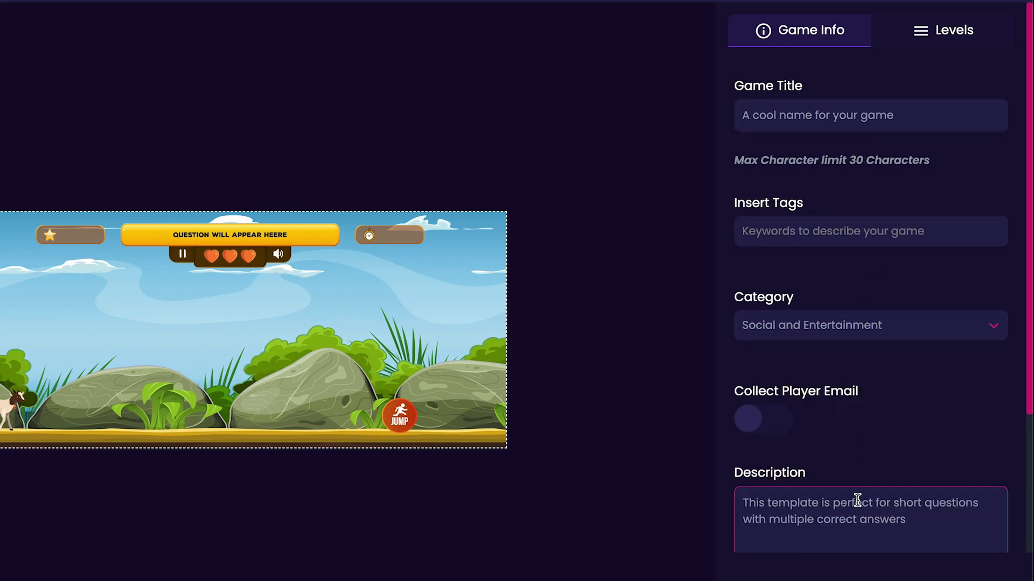
left_click(892, 81)
double_click(879, 112)
type("Catch fruits and veg")
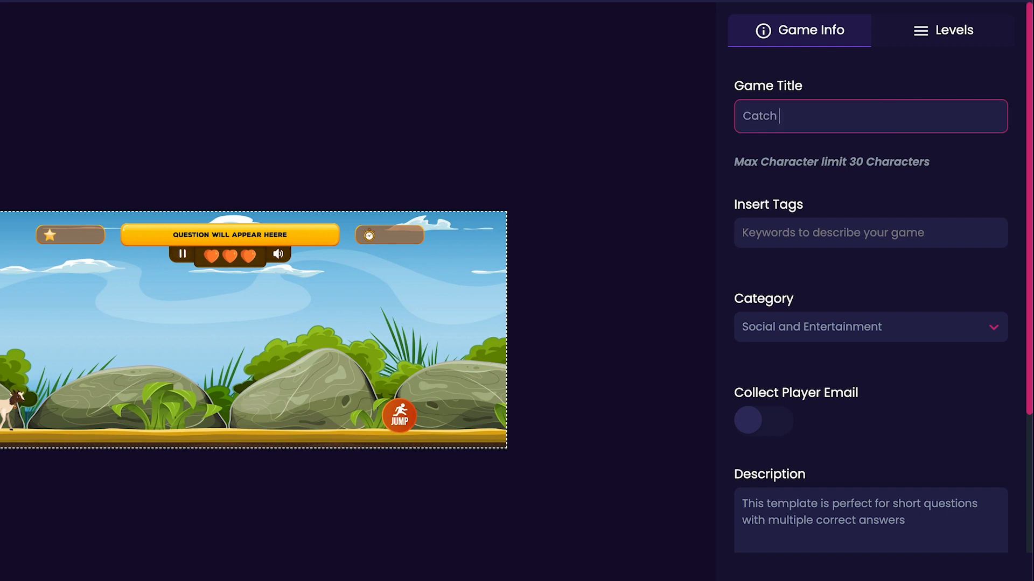
type("gies!")
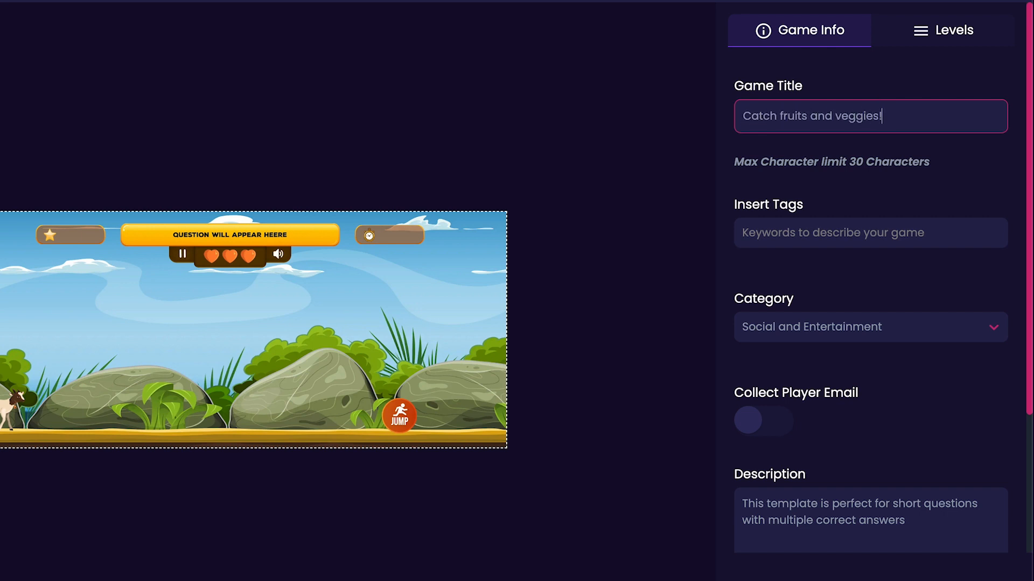
left_click(909, 210)
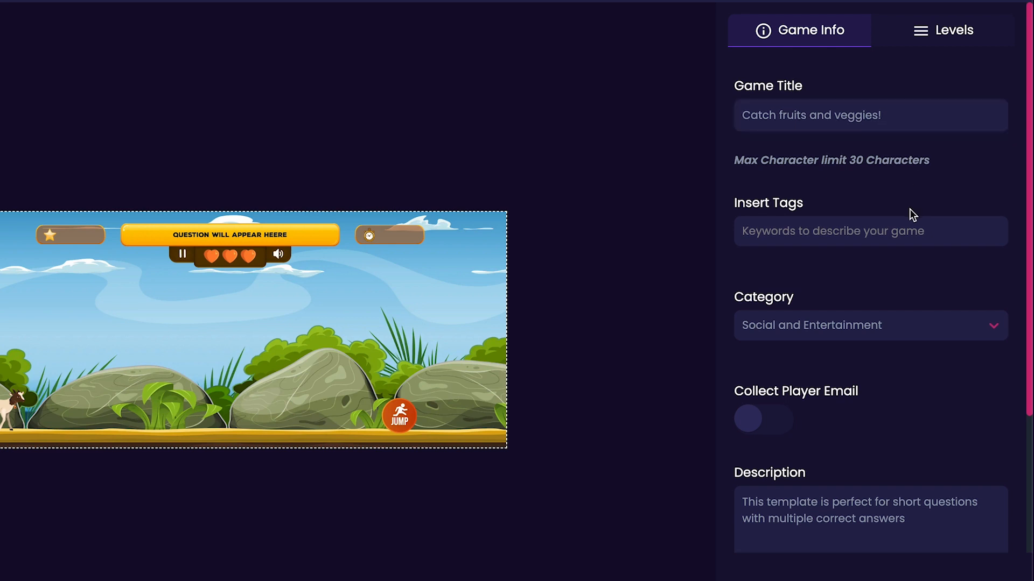
Step: Add the tags fruit, veggies and goat
left_click(913, 223)
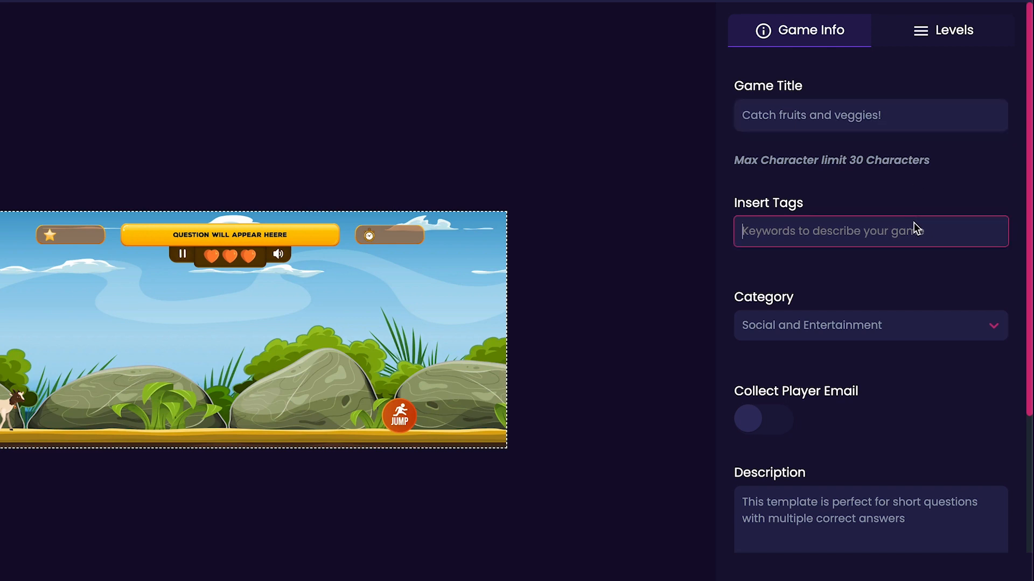
type("Fruit")
key("Return")
type("fruit veggies")
key("Return")
type("veggies o")
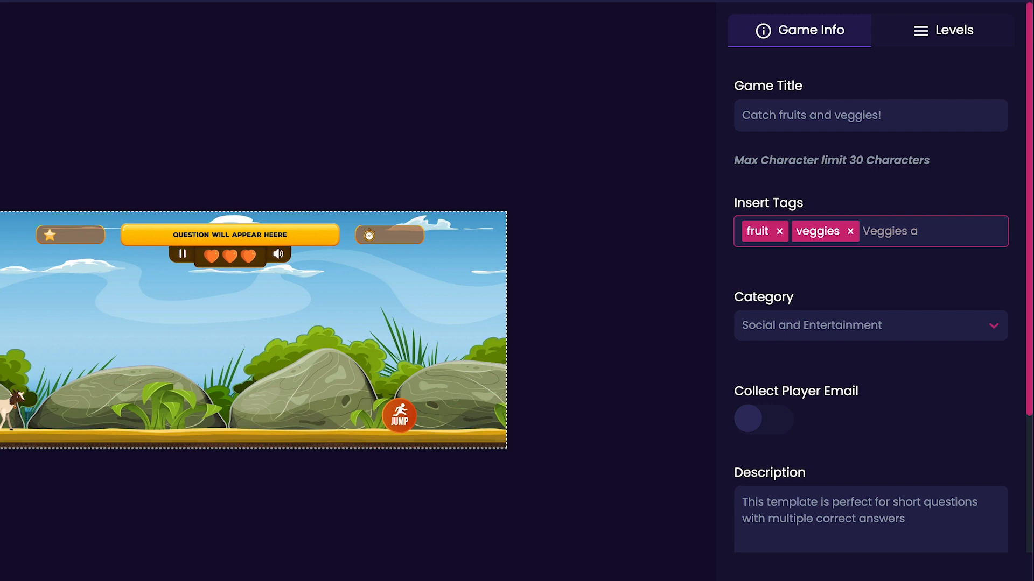
key("BackSpace")
key("BackSpace")
key("BackSpace")
type("goat")
key("Return")
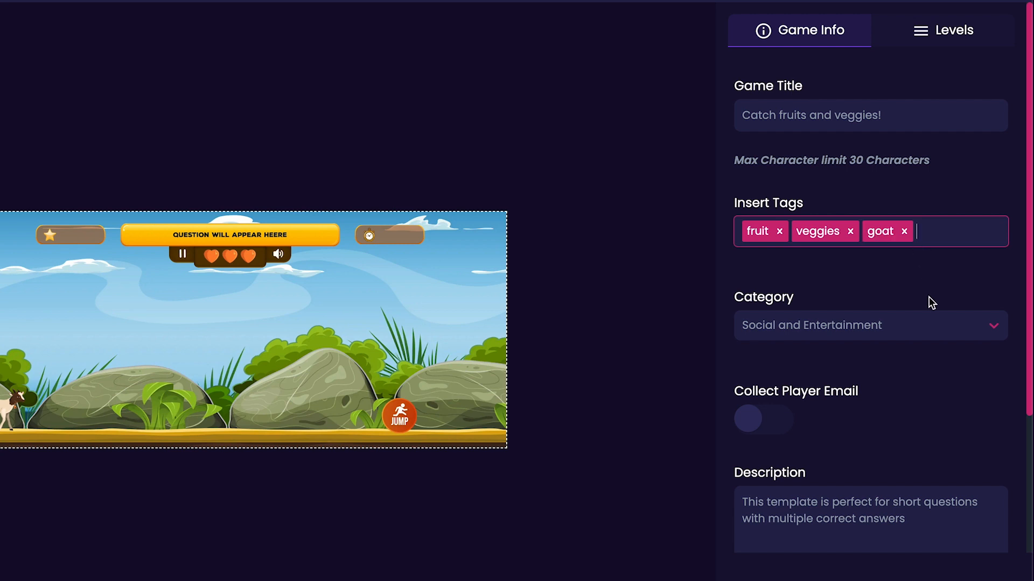
left_click(931, 326)
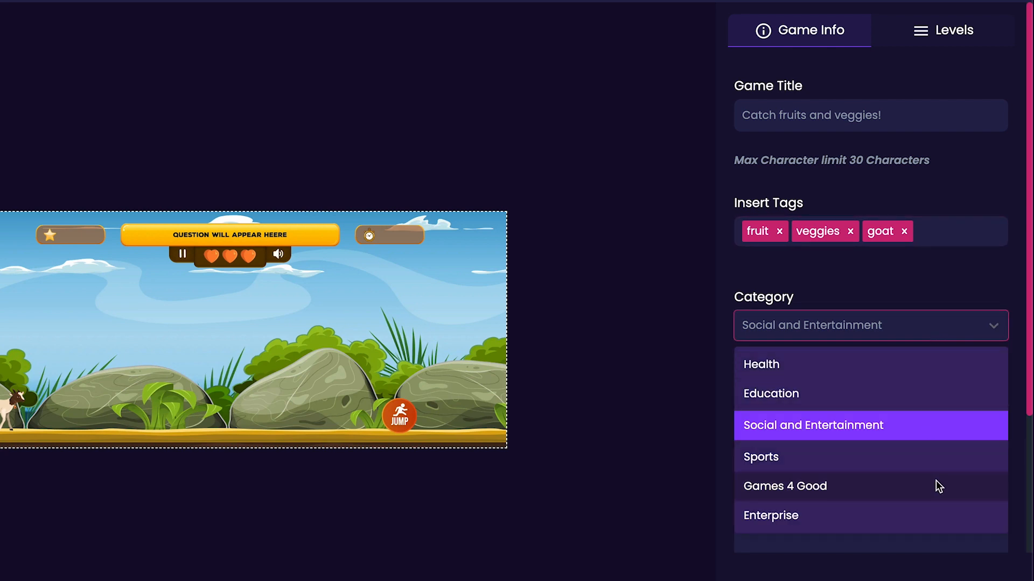
left_click(920, 422)
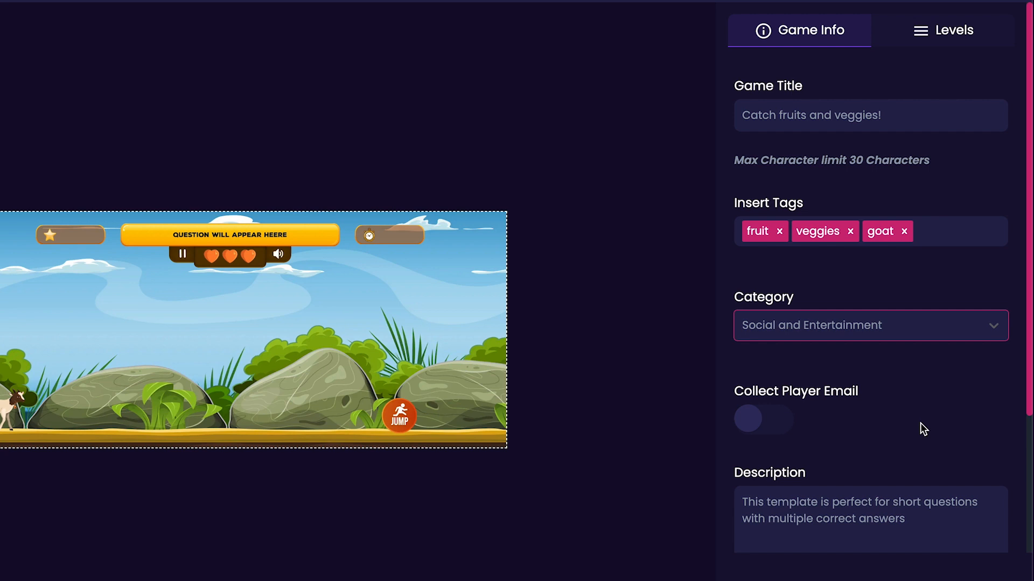
scroll(920, 423, "down", 1)
scroll(921, 423, "down", 1)
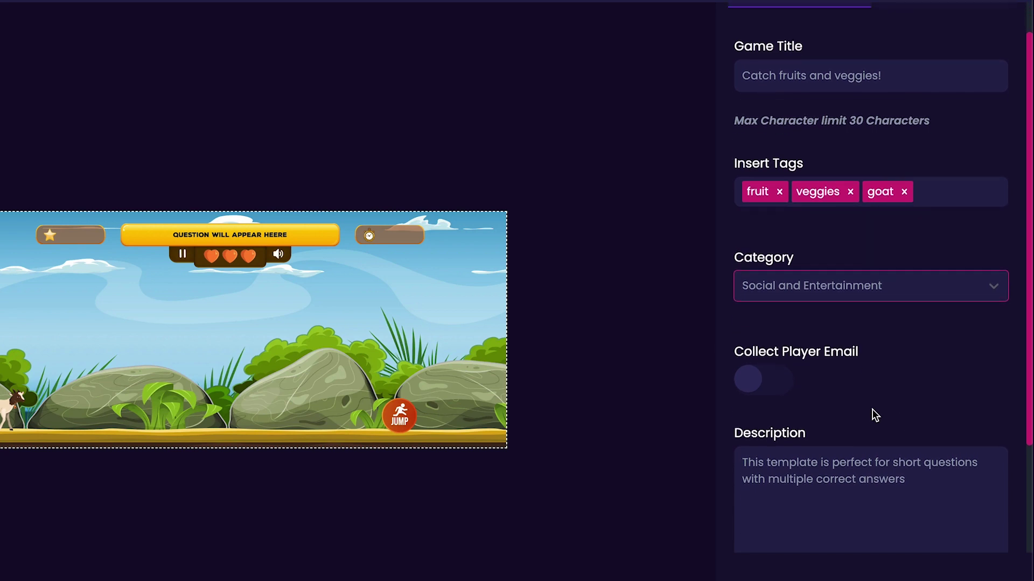
Step: Write the description 'Collect fruit and veggies but avoid arrows!', leaving email collection off
left_click(777, 393)
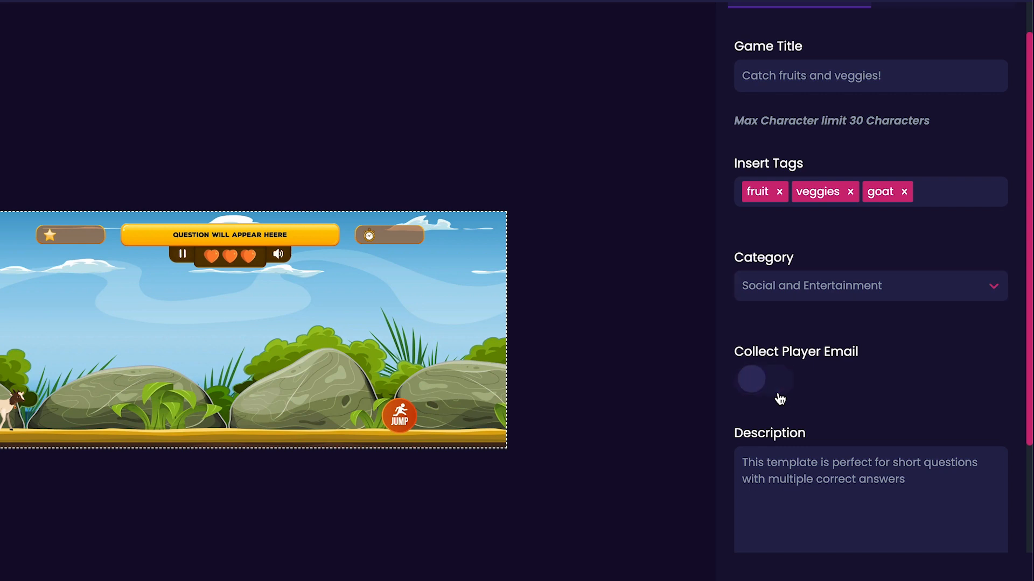
scroll(779, 398, "down", 3)
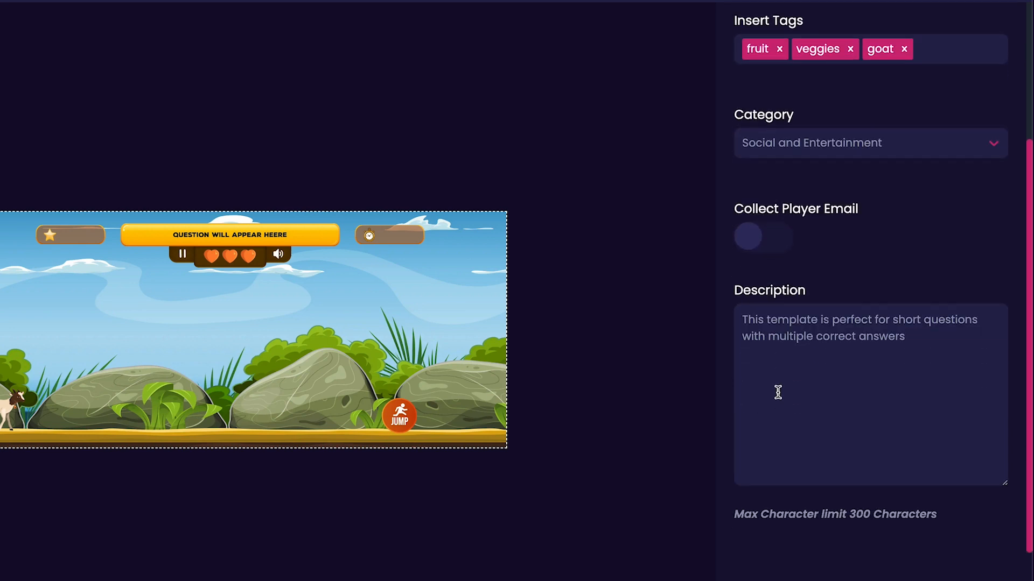
left_click(778, 393)
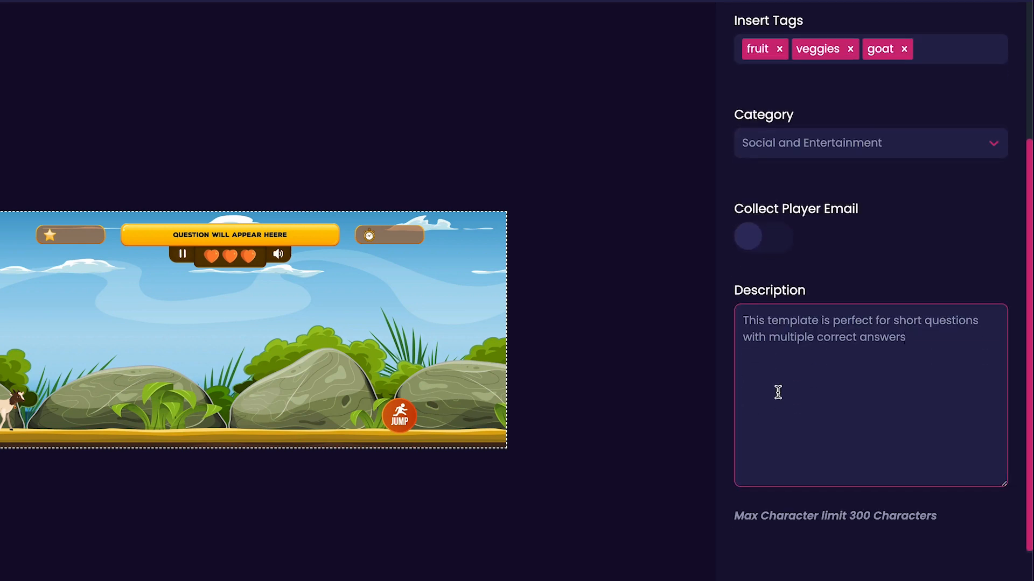
key("ctrl+a")
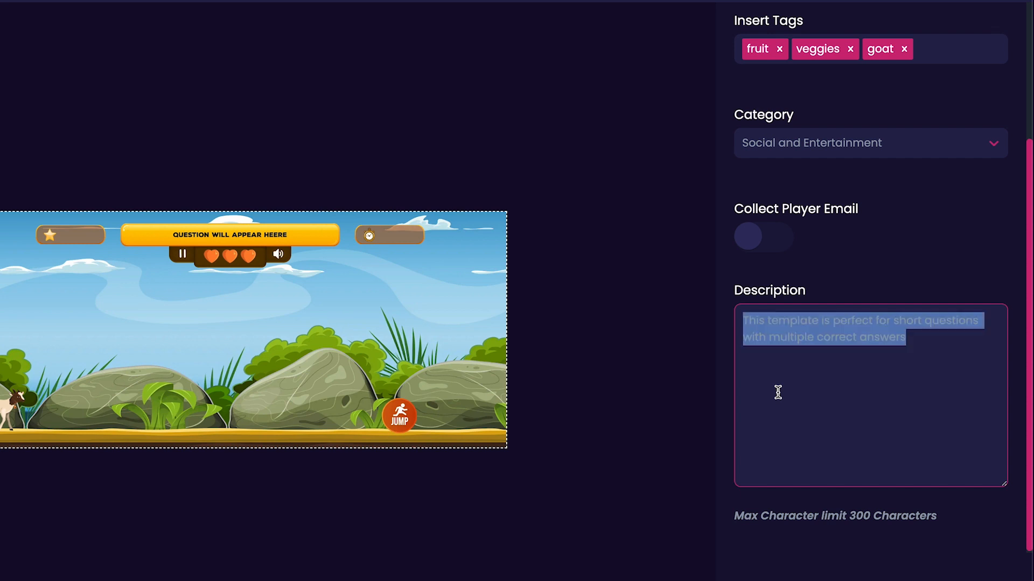
type("Coll")
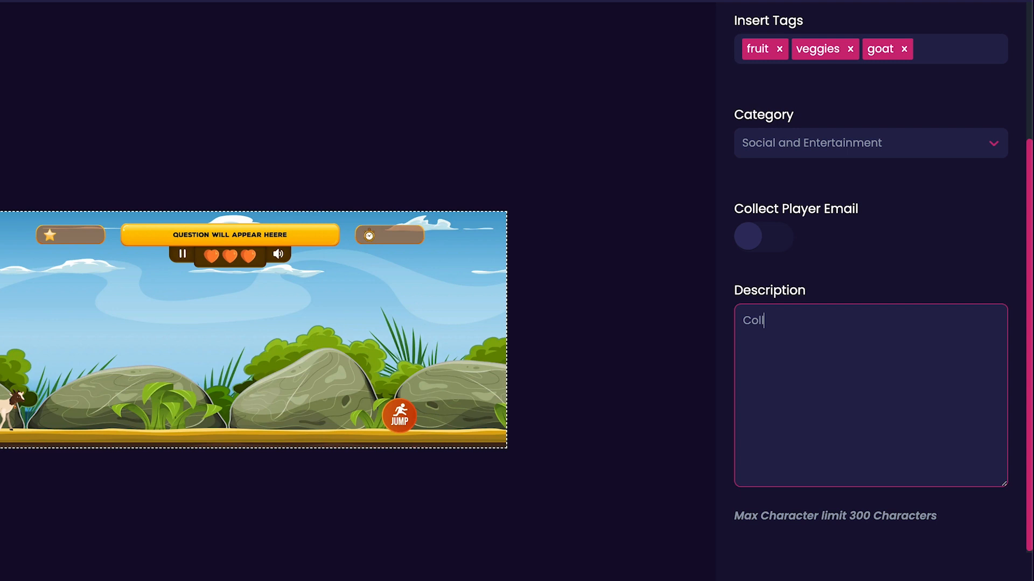
type("ect fruit and v")
type("eggies and a")
key("BackSpace")
key("BackSpace")
key("BackSpace")
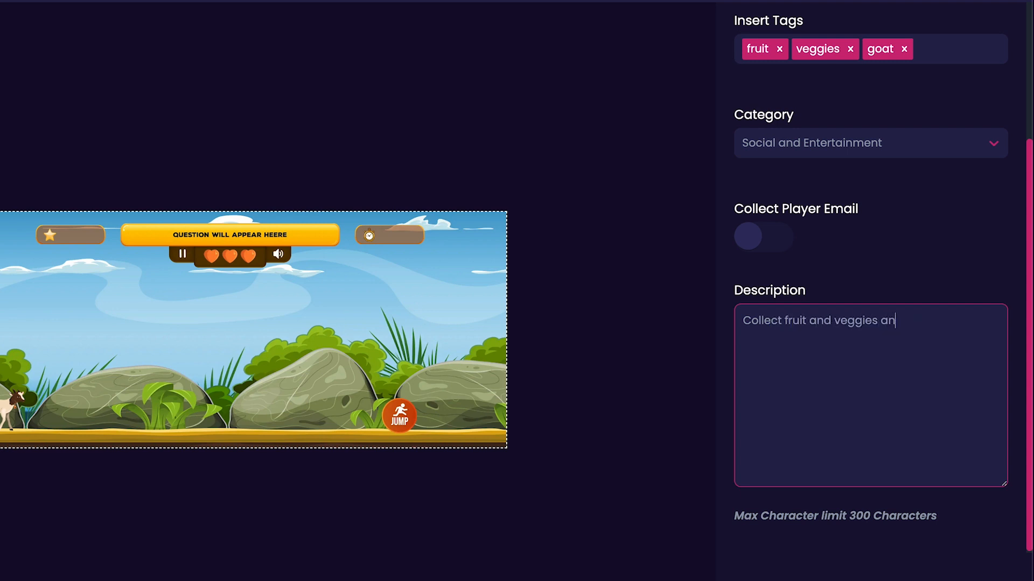
key("BackSpace")
key("BackSpace")
type("but avoid ")
type("arro")
left_click(788, 509)
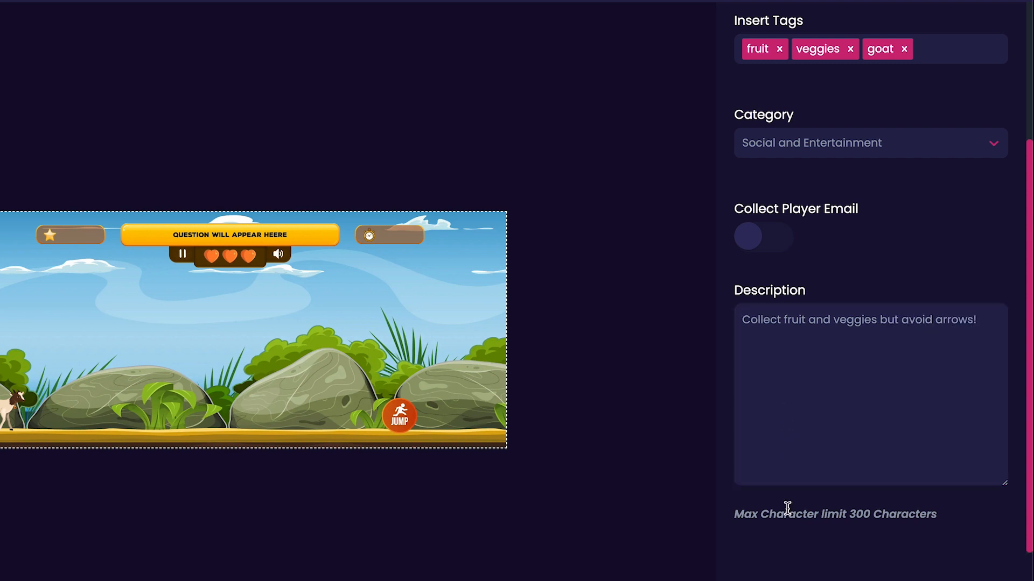
scroll(800, 495, "up", 3)
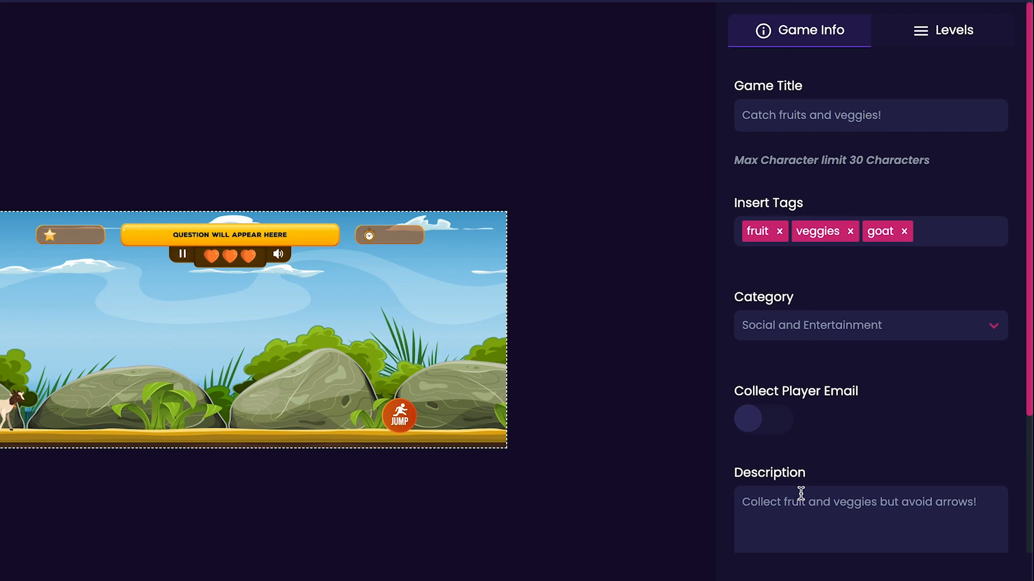
Step: In the level settings, set the introduction to 'Avoid the arrows and collect fruit and veggies'
left_click(966, 33)
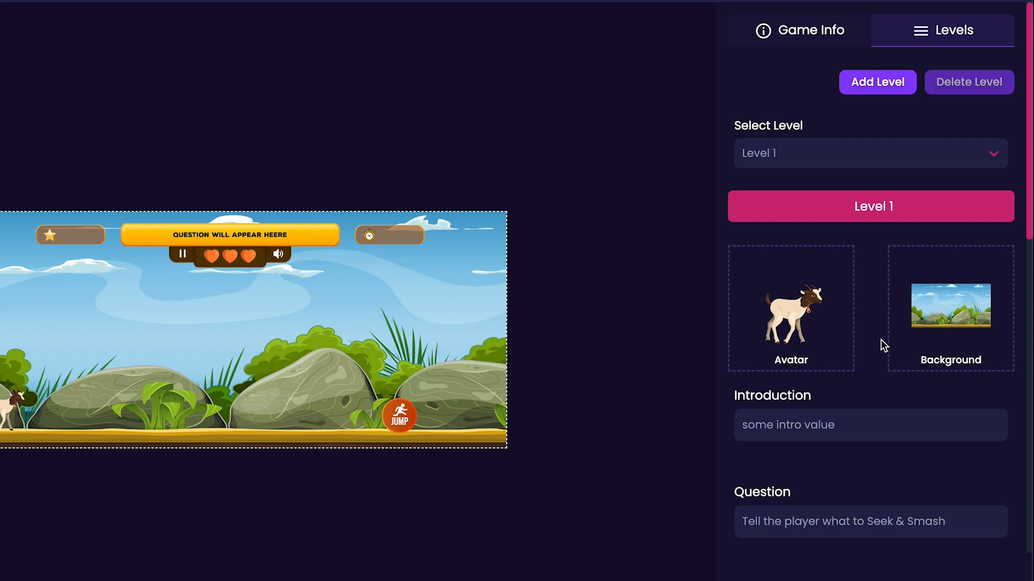
scroll(882, 341, "down", 3)
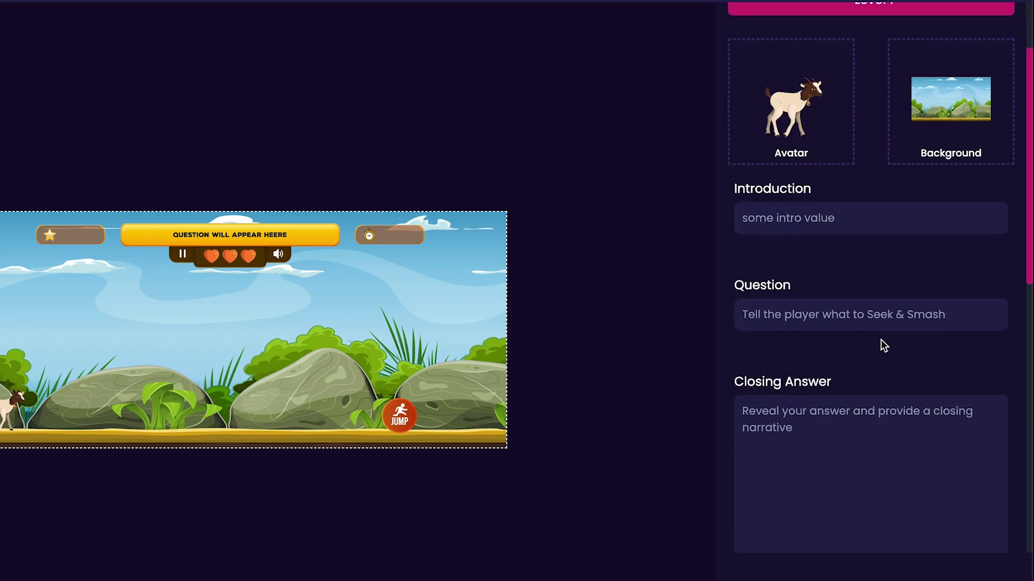
left_click(851, 218)
key("ctrl+a")
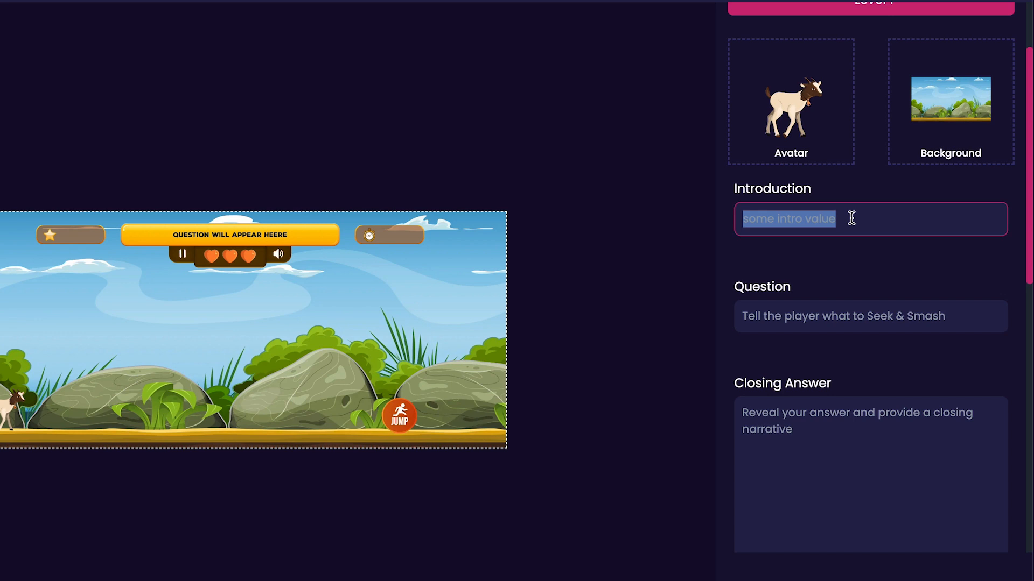
key("BackSpace")
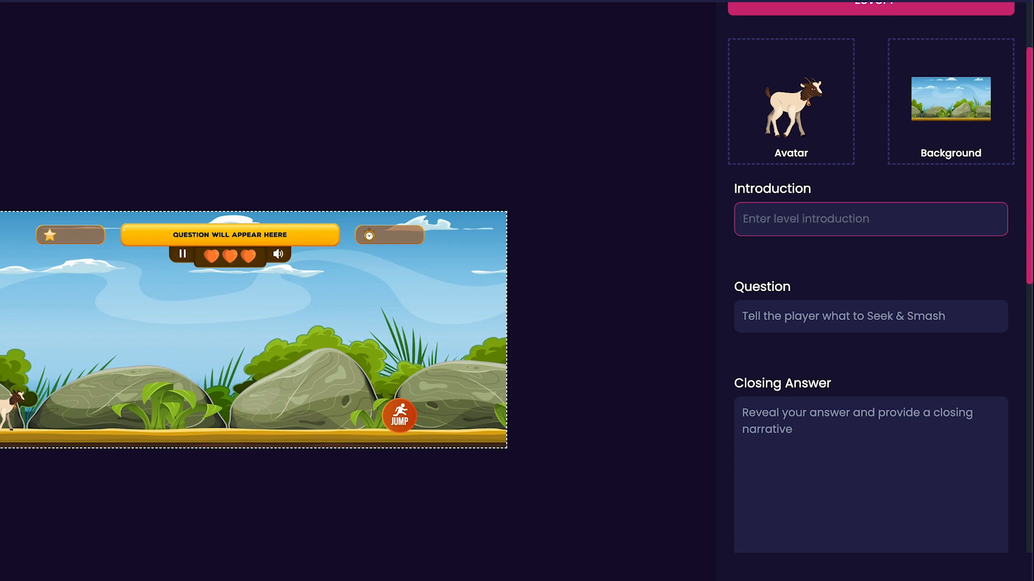
type("Avoid the arrow")
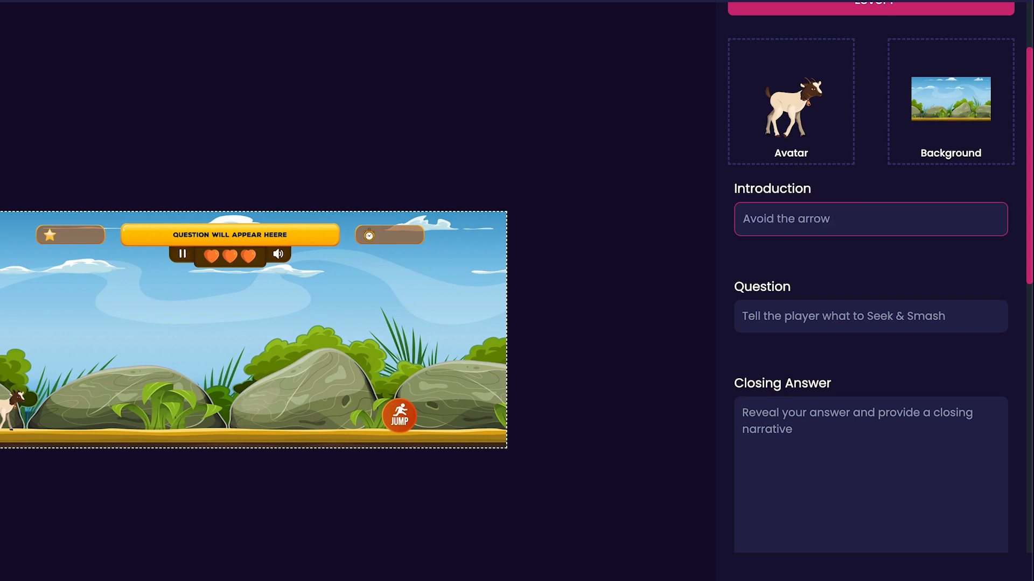
type("s and collec")
type("t fruit an")
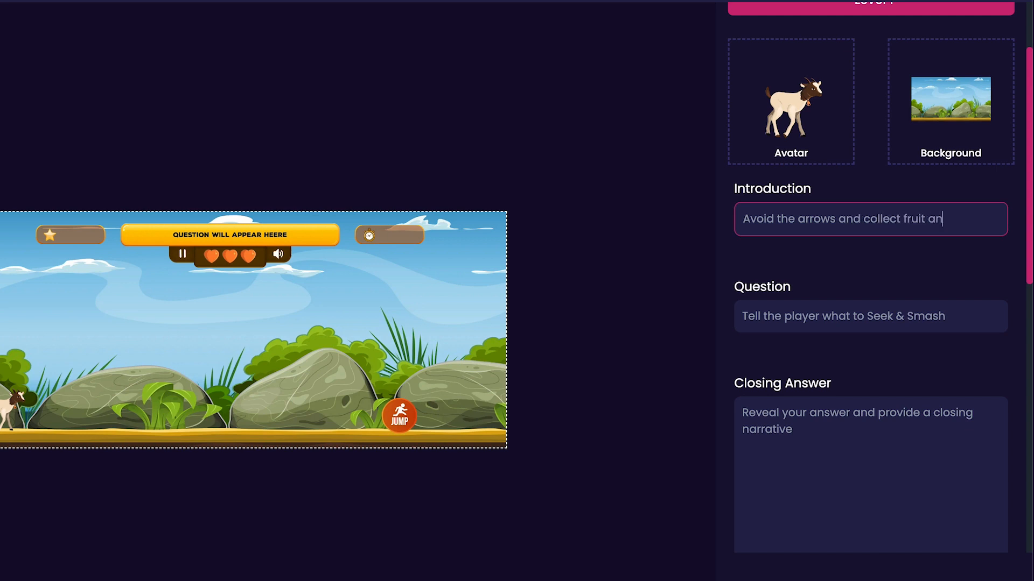
type("d veggies")
left_click(854, 247)
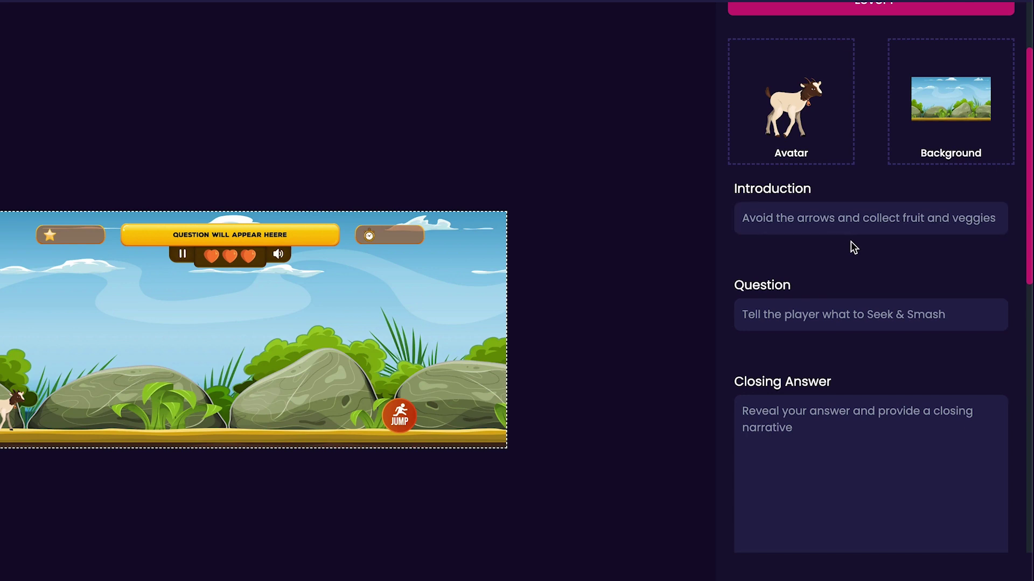
Step: Set the level question to 'Collect fruits and veggies.'
triple_click(837, 314)
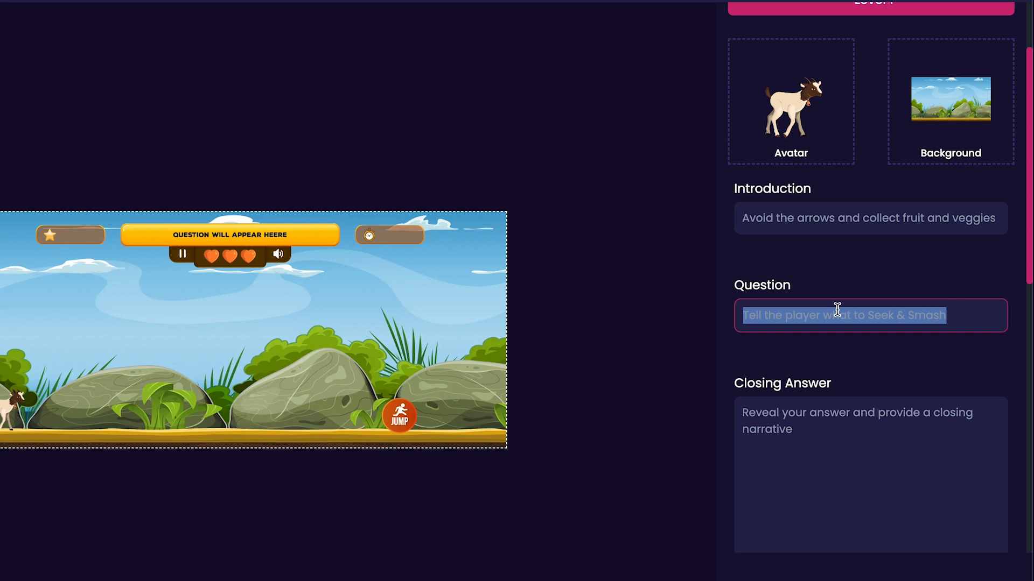
key("BackSpace")
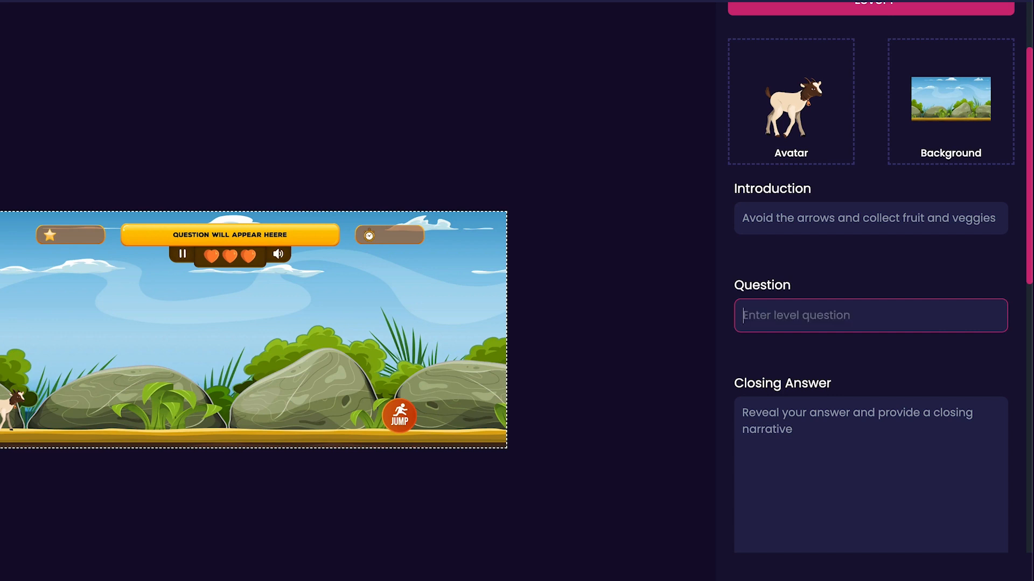
type("C")
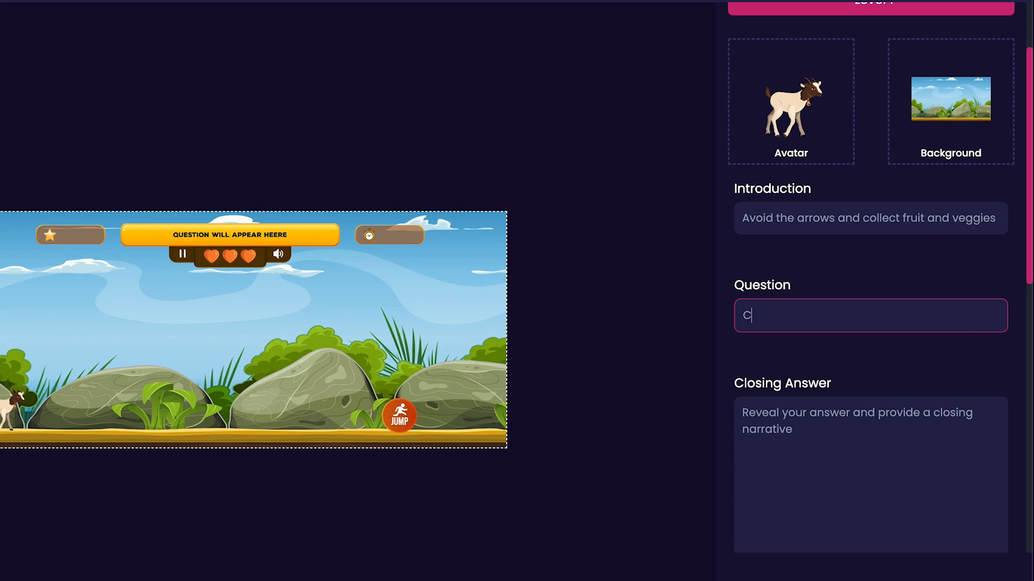
type("ollect fruits and veggie")
type("s")
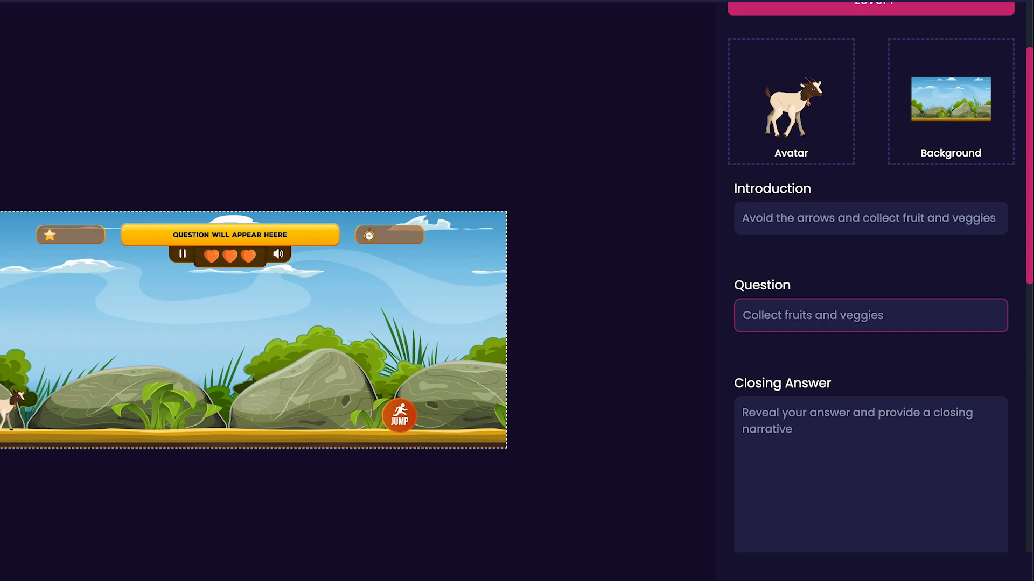
type(".")
left_click(823, 347)
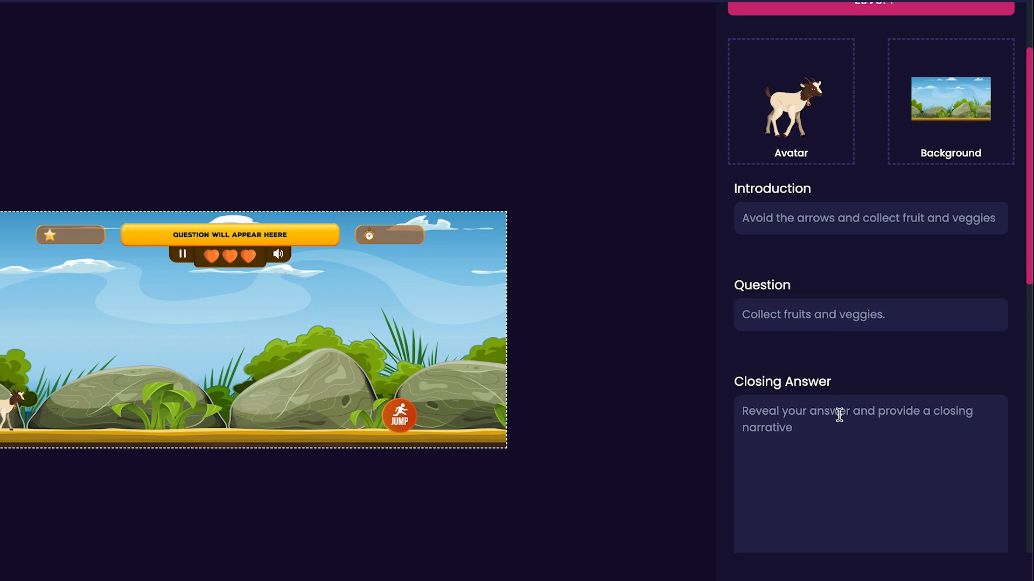
scroll(840, 408, "down", 1)
scroll(839, 415, "down", 1)
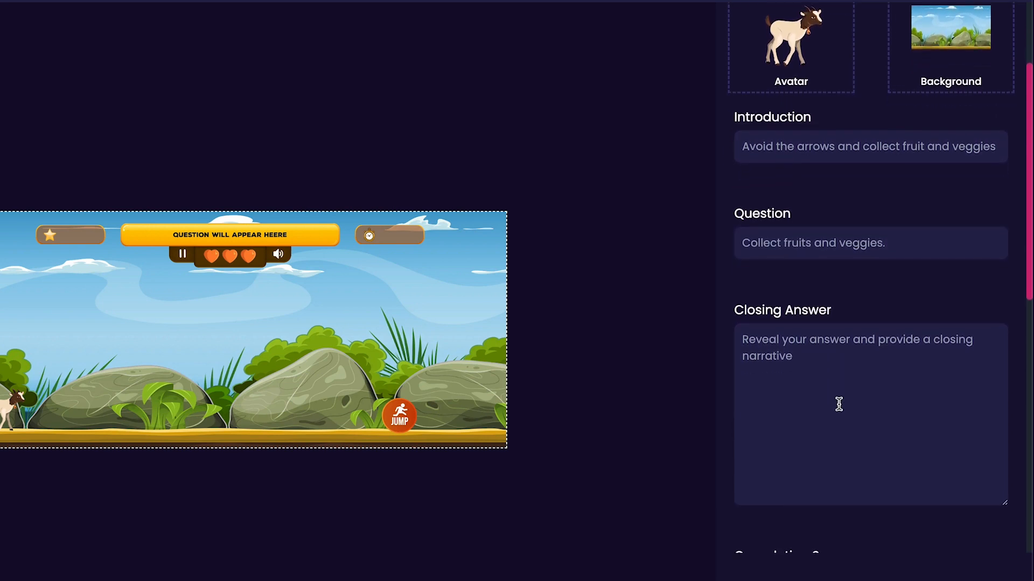
Step: Set the closing answer text to "Thank you for playing my game!"
double_click(839, 395)
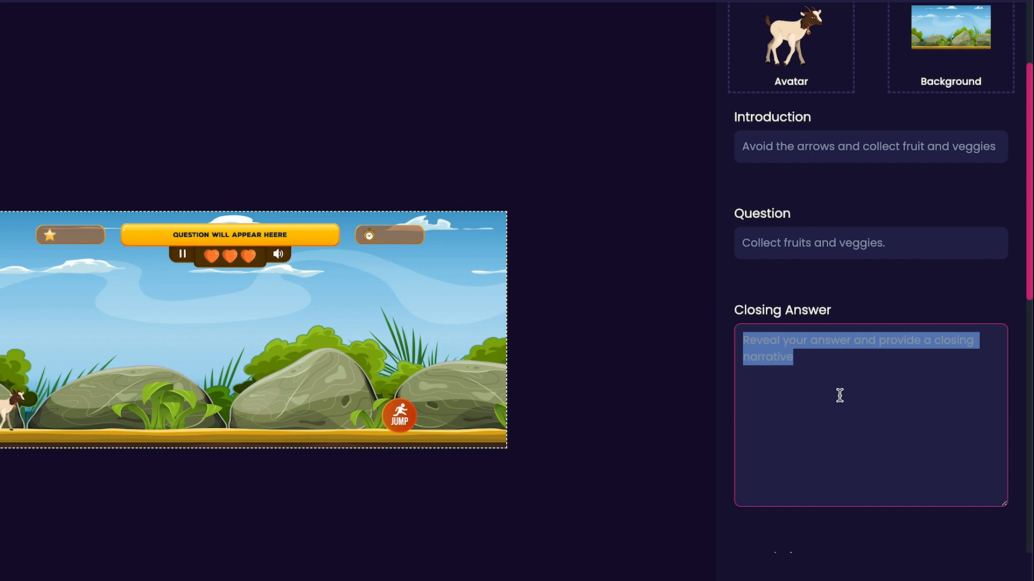
type("Thank you for")
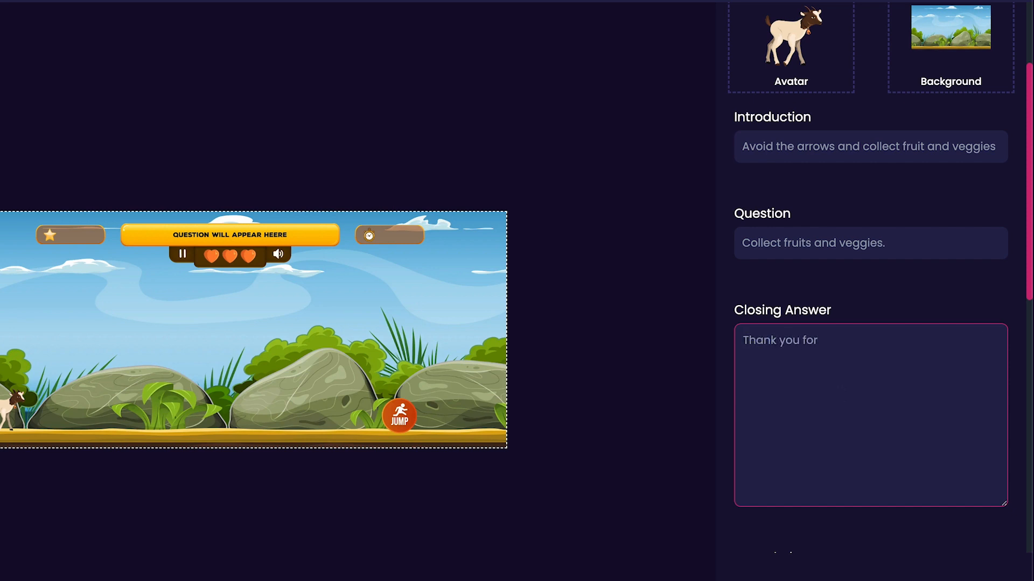
type(" playa")
key("BackSpace")
type("ing my game")
type("!")
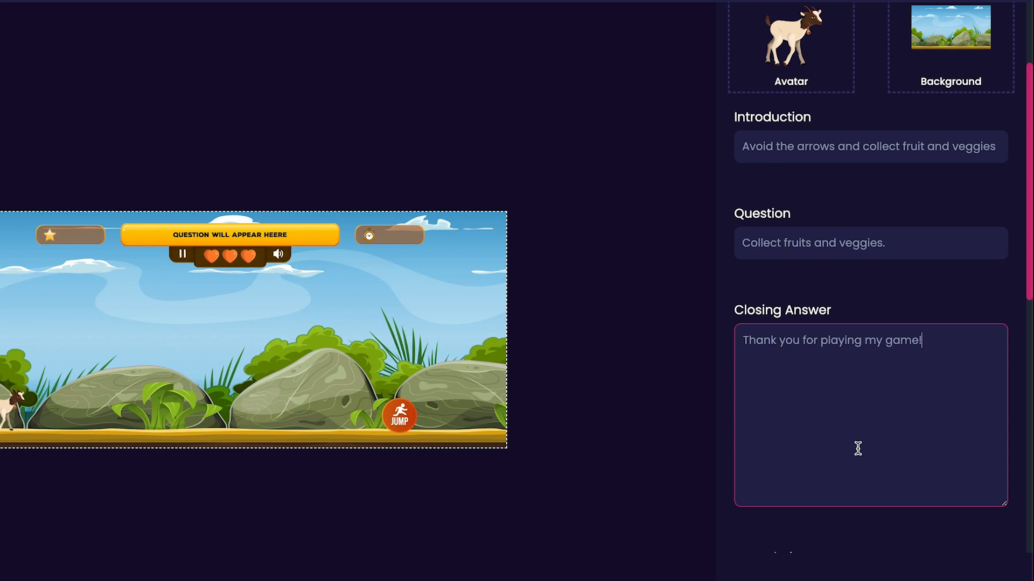
left_click(902, 525)
scroll(901, 523, "down", 2)
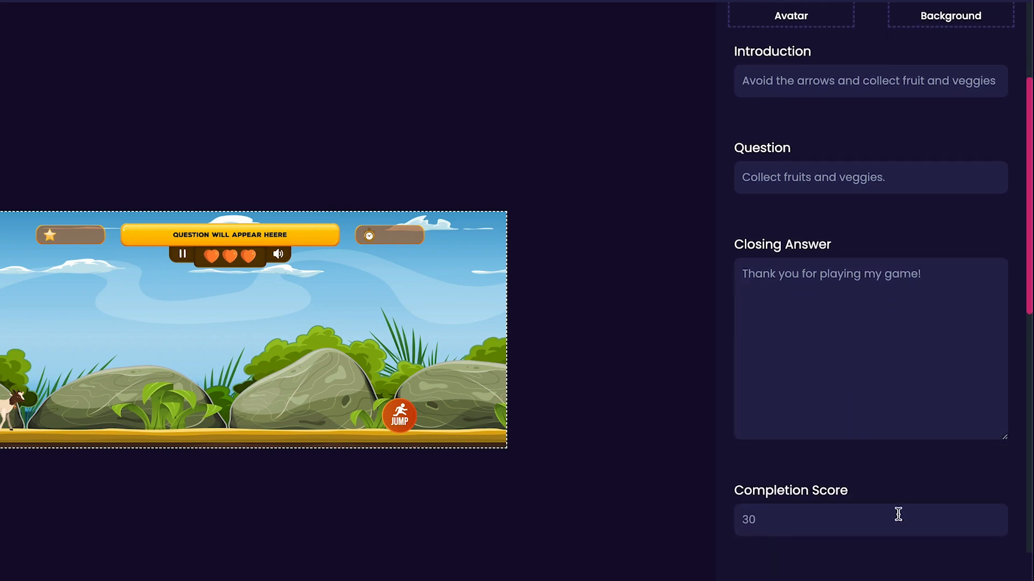
scroll(899, 515, "down", 2)
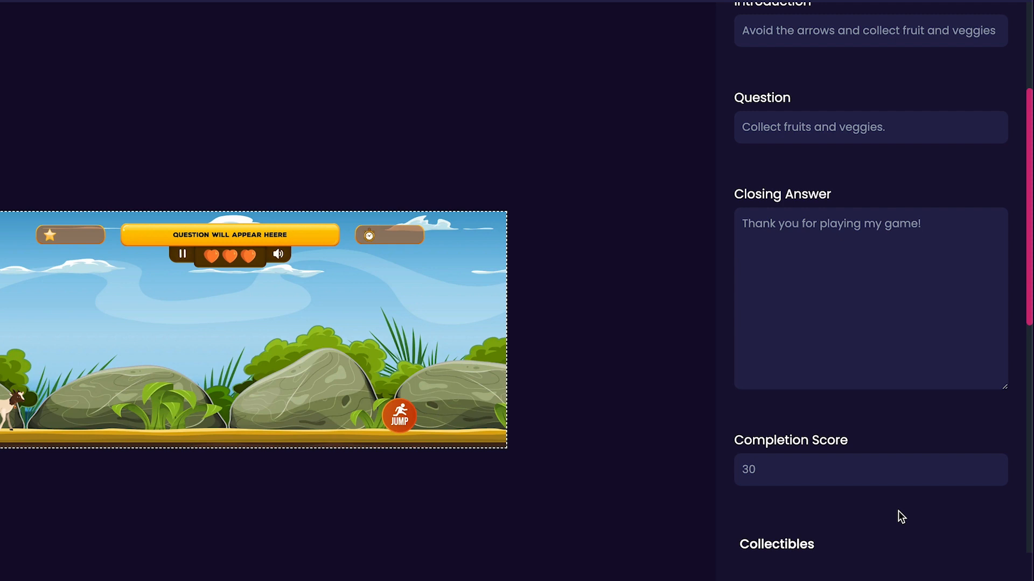
scroll(902, 517, "down", 2)
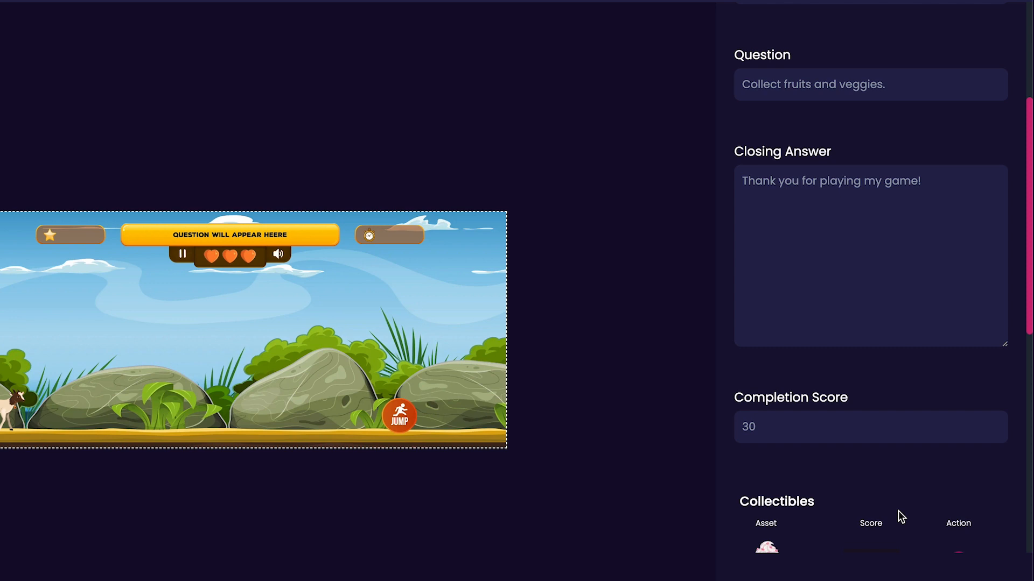
scroll(898, 511, "down", 5)
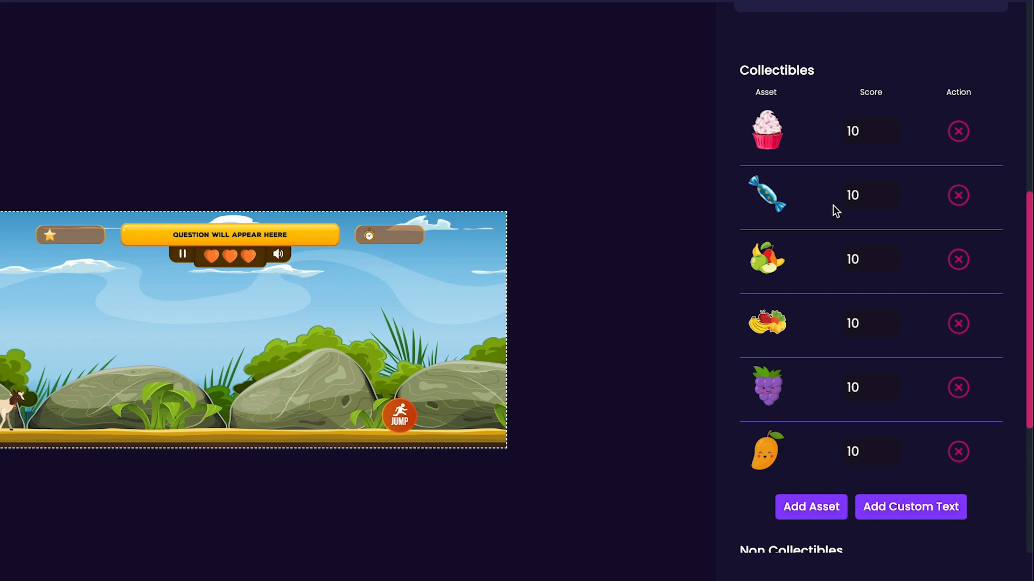
Step: Delete the cupcake and candy rows, leaving four fruit collectibles at 10 points each
left_click(957, 134)
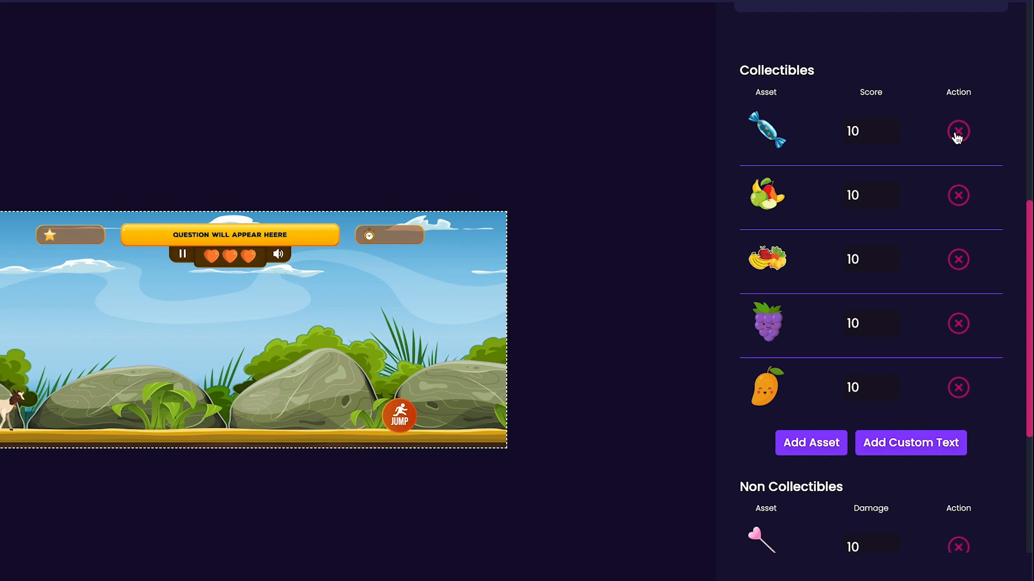
left_click(958, 134)
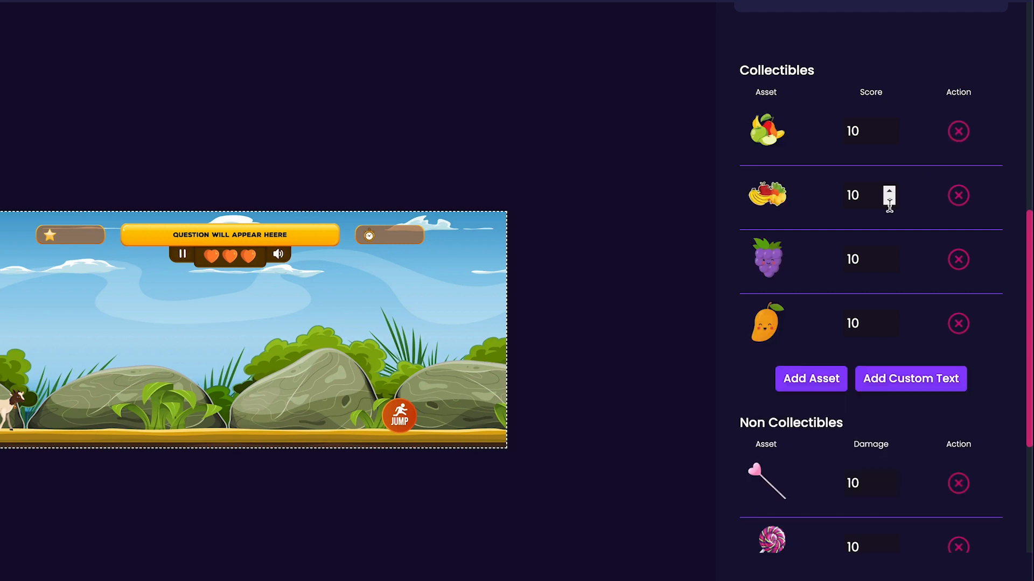
scroll(890, 206, "down", 1)
scroll(889, 204, "down", 4)
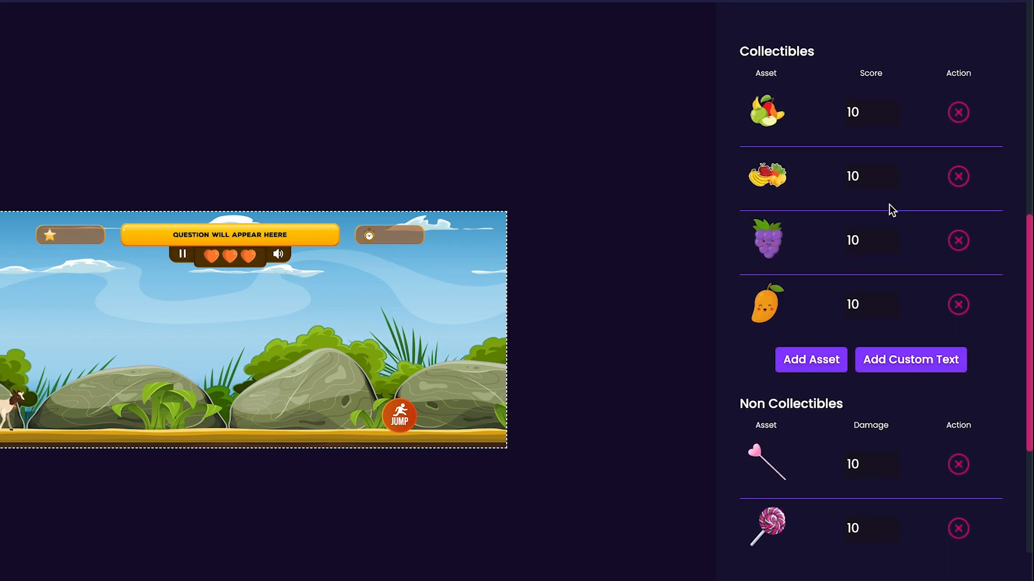
scroll(890, 204, "down", 4)
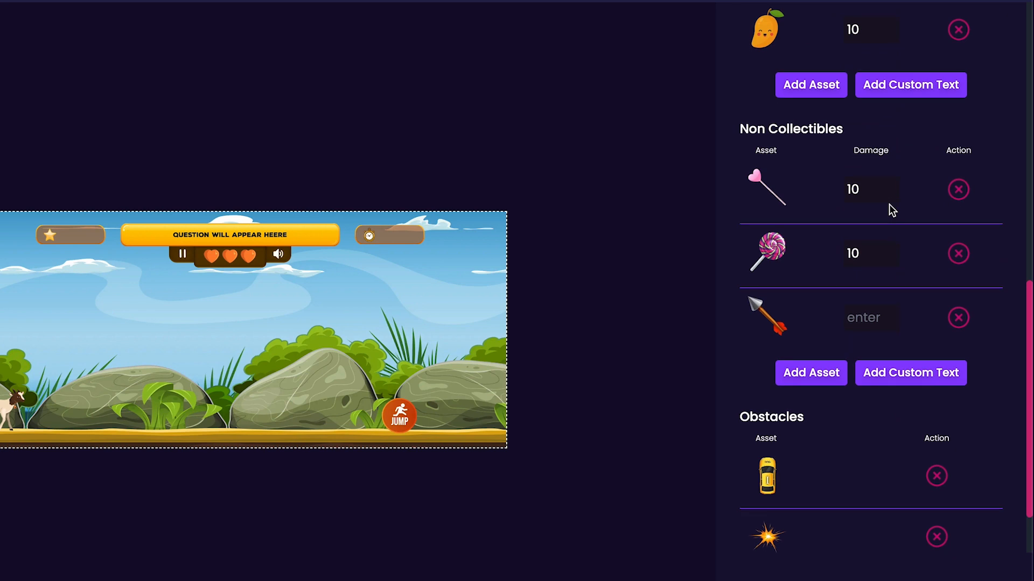
Step: Remove the heart wand and lollipop non-collectibles and the car and explosion obstacles
left_click(959, 190)
left_click(959, 191)
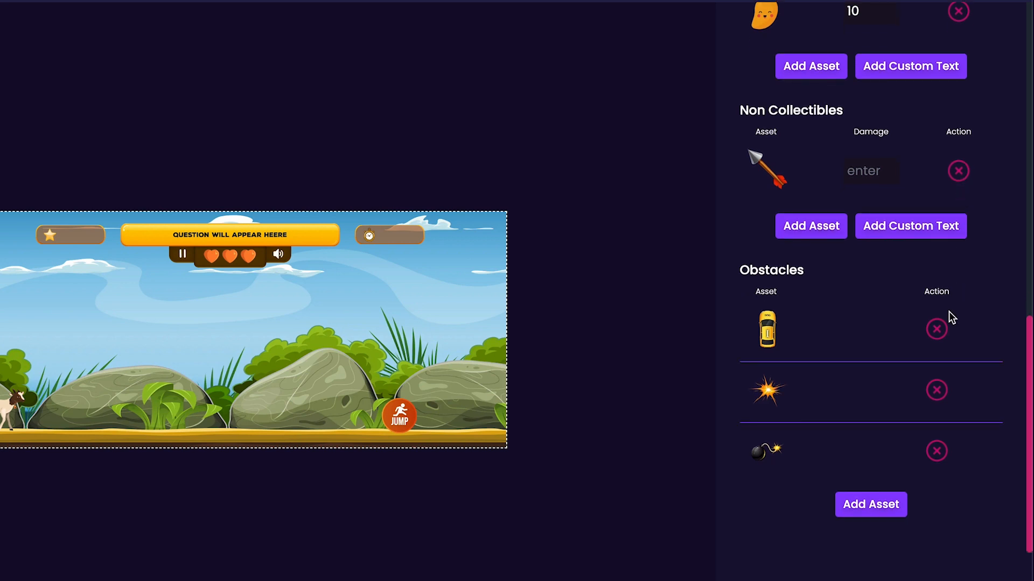
left_click(938, 326)
left_click(938, 394)
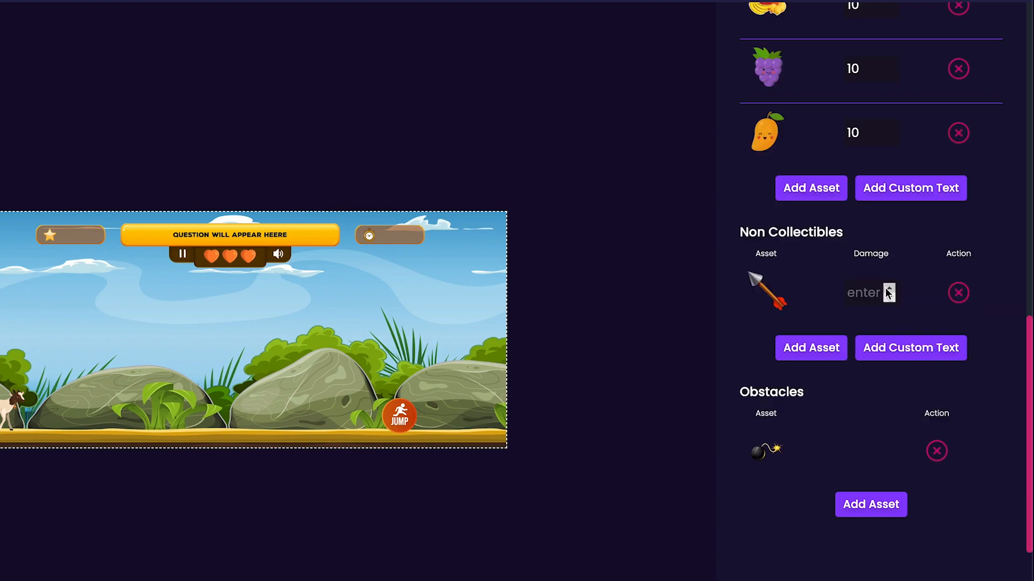
scroll(885, 305, "up", 6)
scroll(885, 324, "up", 6)
scroll(886, 345, "up", 1)
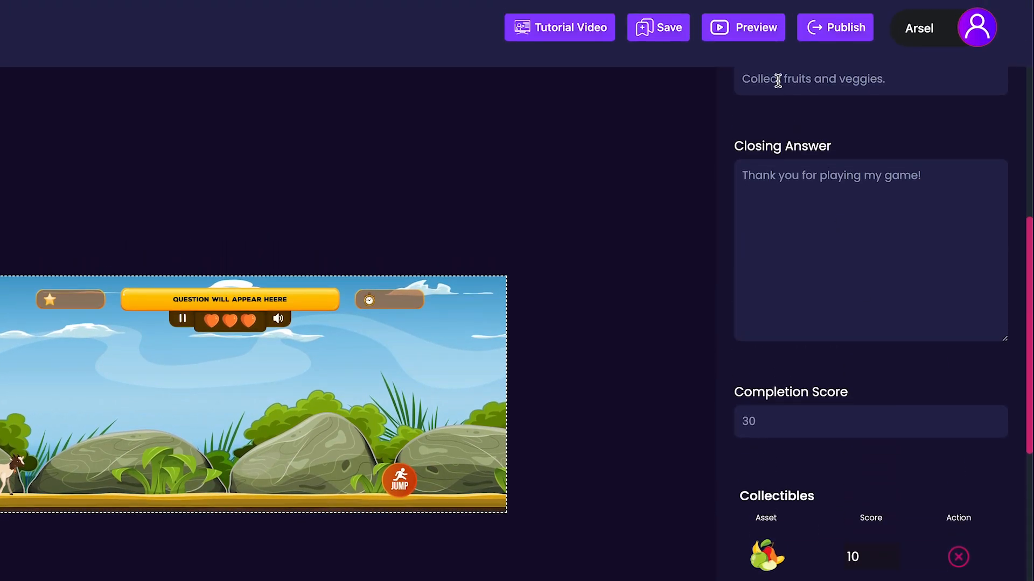
Step: Update & Publish the game so the "Your Game is Live" confirmation appears
left_click(813, 32)
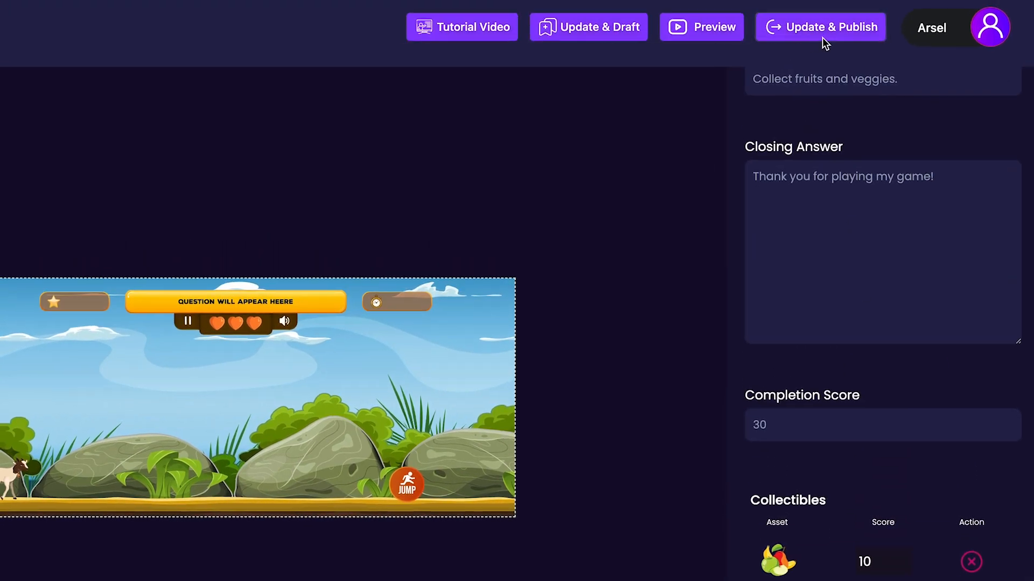